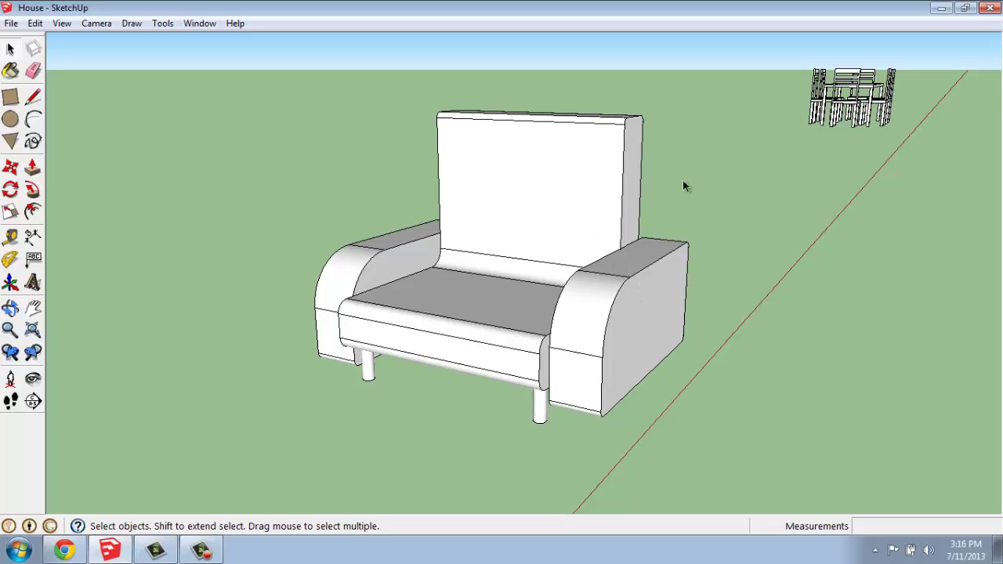
Step: Examine the finished armchair from several angles, along with the open ground beside the house
{"action": "middle_click_drag", "start_coordinate": [683, 184], "coordinate": [615, 141]}
{"action": "middle_click_drag", "start_coordinate": [554, 335], "coordinate": [466, 246]}
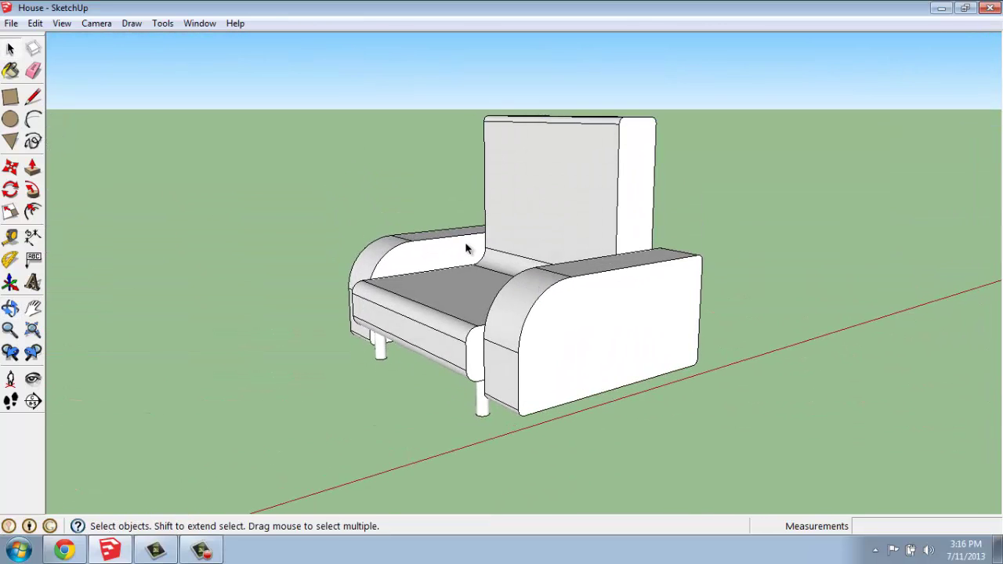
{"action": "scroll", "coordinate": [464, 244], "scroll_direction": "down", "scroll_amount": 6}
{"action": "middle_click_drag", "start_coordinate": [185, 273], "coordinate": [238, 273]}
{"action": "scroll", "coordinate": [237, 273], "scroll_direction": "down", "scroll_amount": 5}
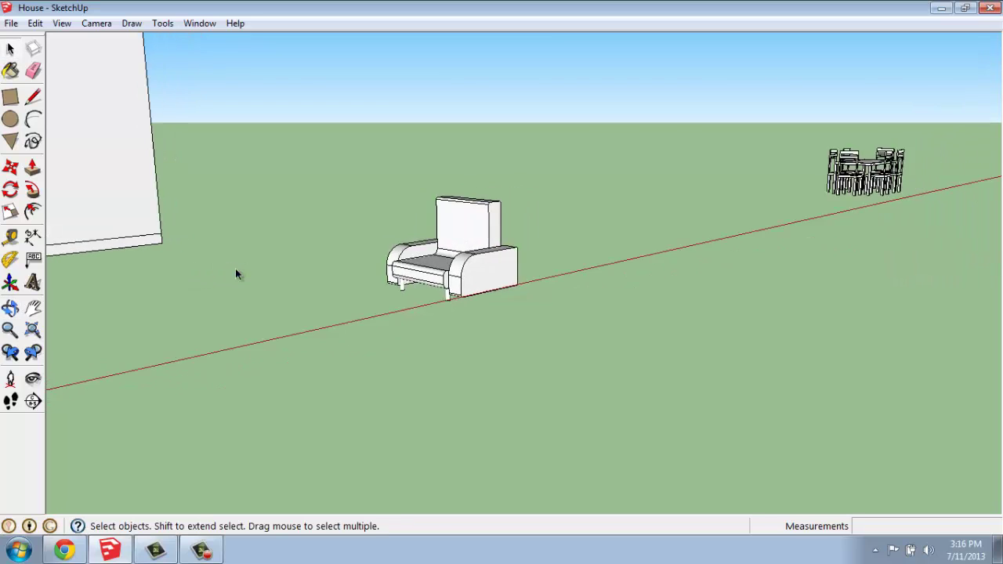
{"action": "left_click", "coordinate": [32, 308]}
{"action": "scroll", "coordinate": [275, 233], "scroll_direction": "up", "scroll_amount": 4}
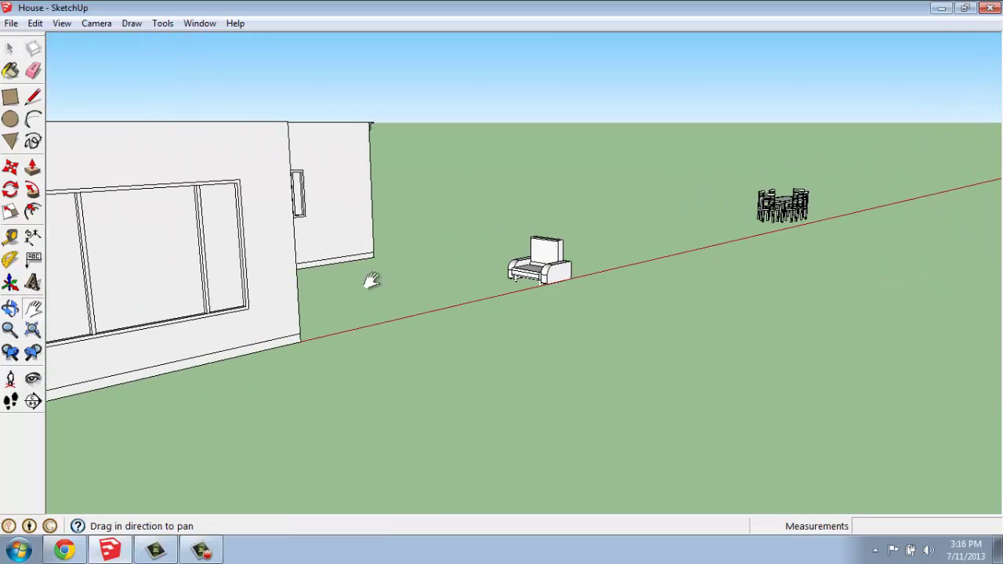
{"action": "scroll", "coordinate": [389, 272], "scroll_direction": "up", "scroll_amount": 4}
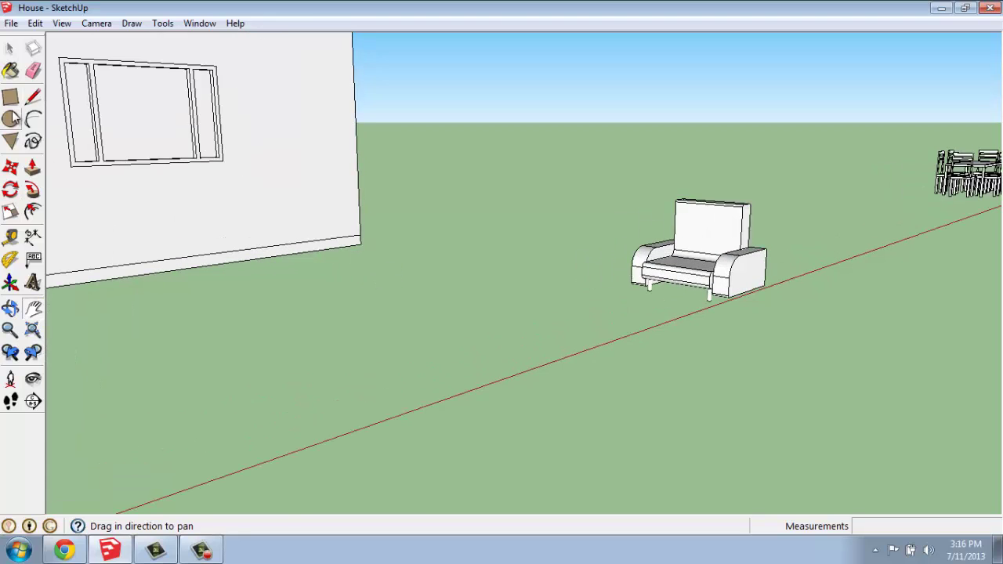
Step: Draw a 3' by 3' square on the ground in front of the armchair and pull it up 8" as the seat base
{"action": "left_click", "coordinate": [11, 98]}
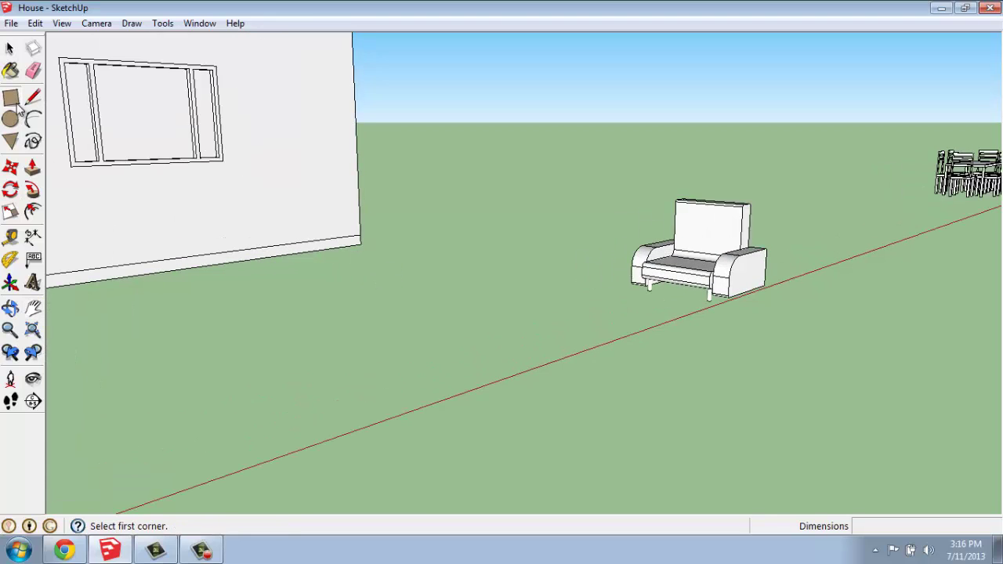
{"action": "left_click", "coordinate": [315, 396]}
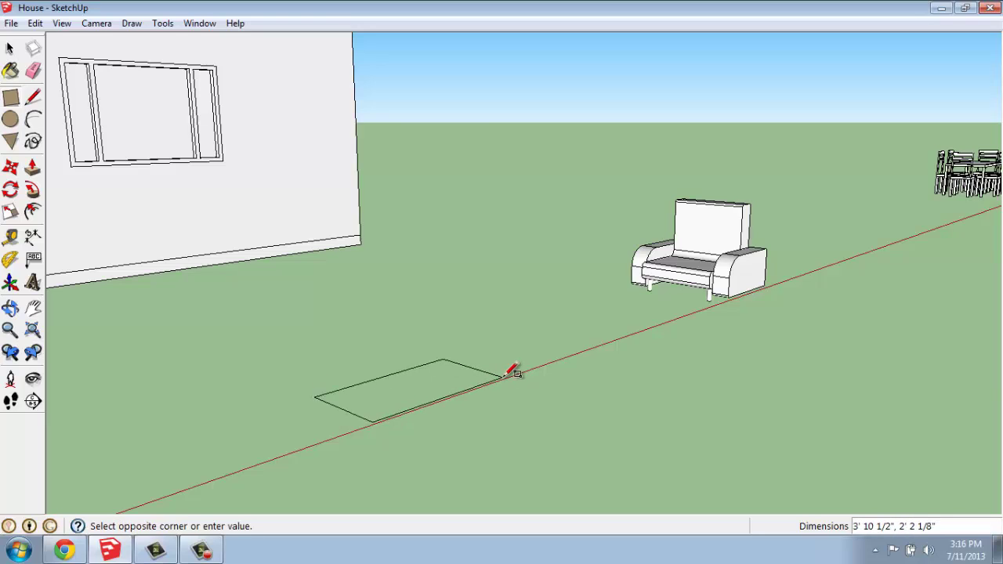
{"action": "left_click", "coordinate": [514, 372]}
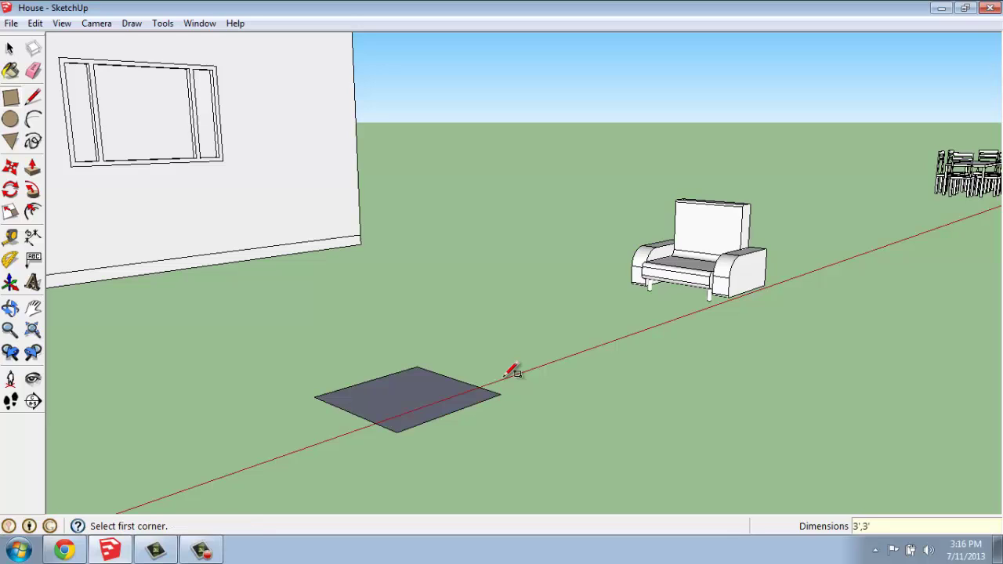
{"action": "key", "text": "p"}
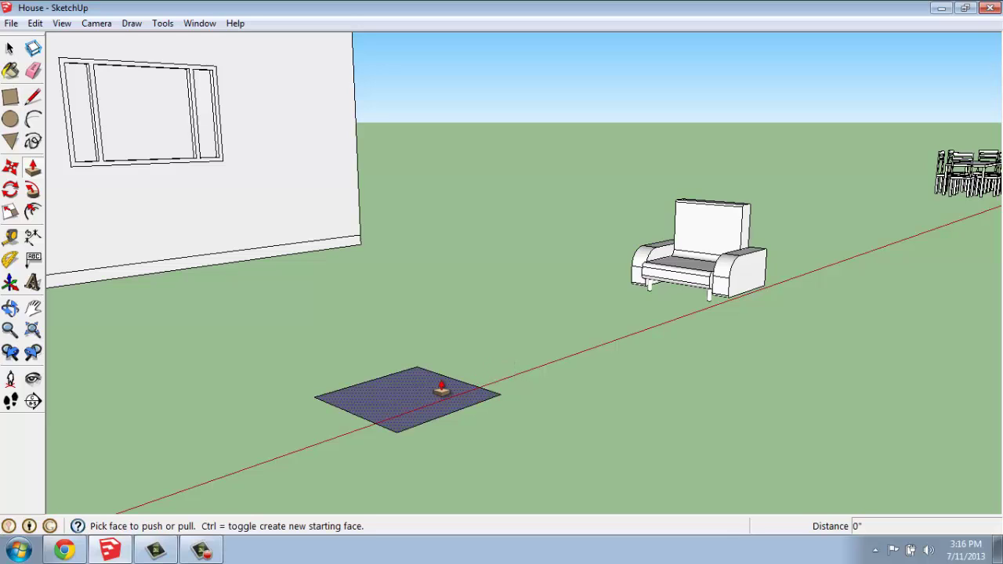
{"action": "left_click", "coordinate": [436, 394]}
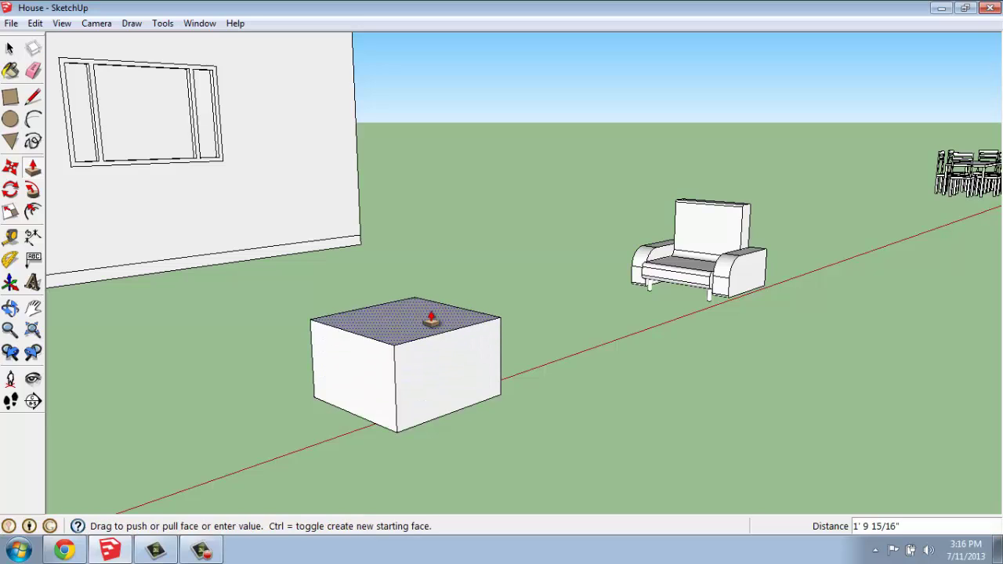
{"action": "type", "text": "8"}
{"action": "key", "text": "Return"}
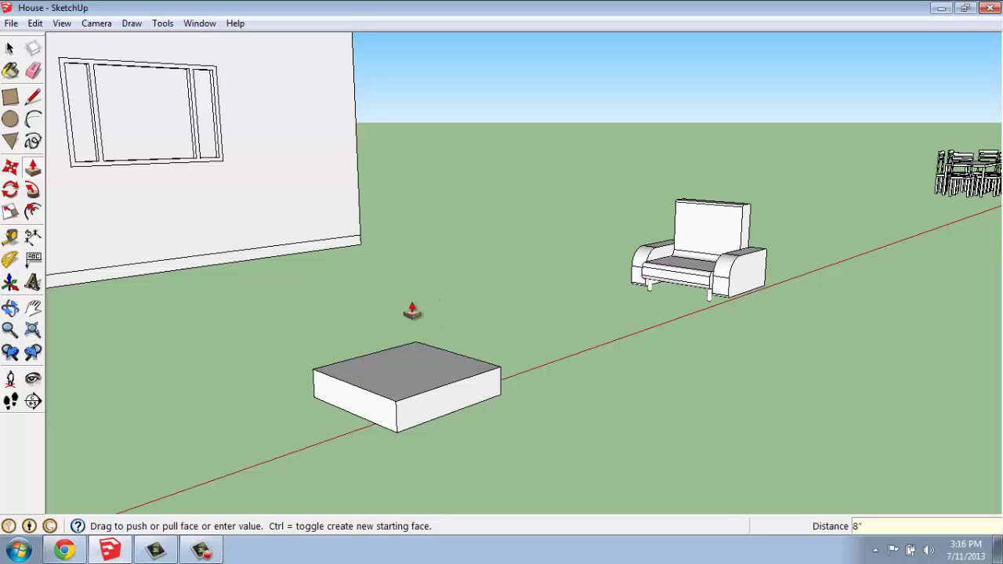
Step: Draw a 3' by 8" rectangle along the rear edge of the seat base's top face
{"action": "middle_click_drag", "start_coordinate": [412, 312], "coordinate": [410, 320]}
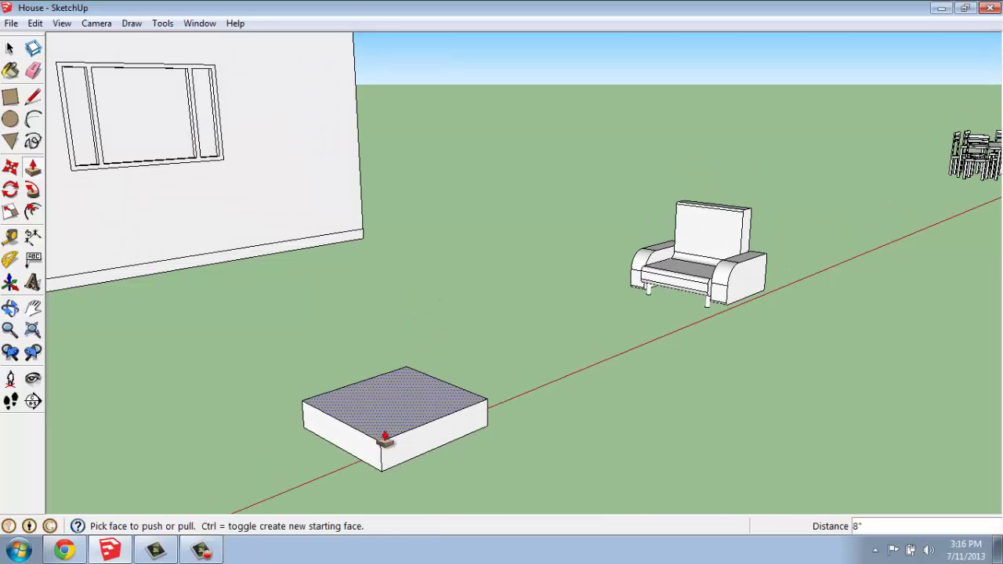
{"action": "scroll", "coordinate": [398, 450], "scroll_direction": "up", "scroll_amount": 2}
{"action": "scroll", "coordinate": [398, 451], "scroll_direction": "up", "scroll_amount": 1}
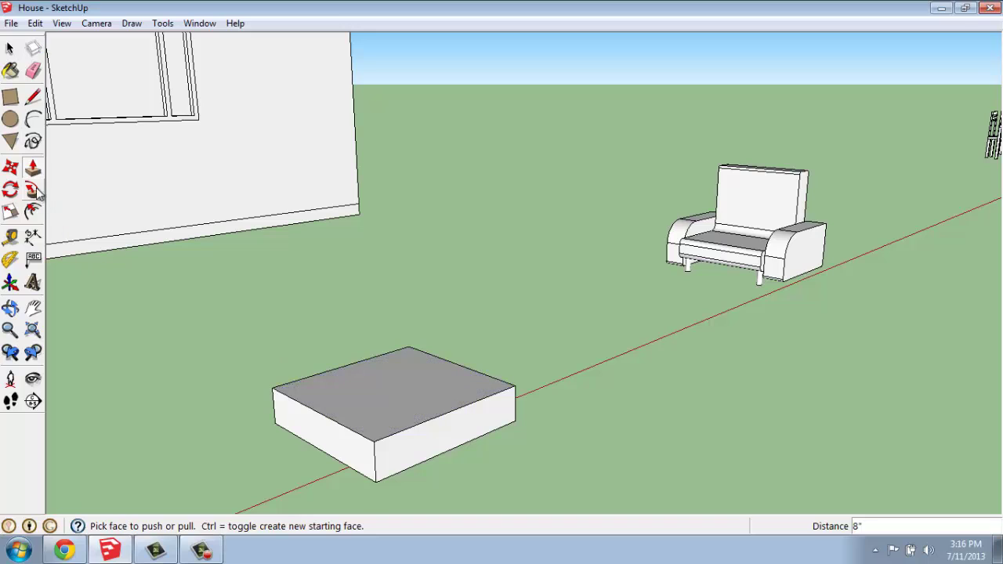
{"action": "left_click", "coordinate": [10, 96]}
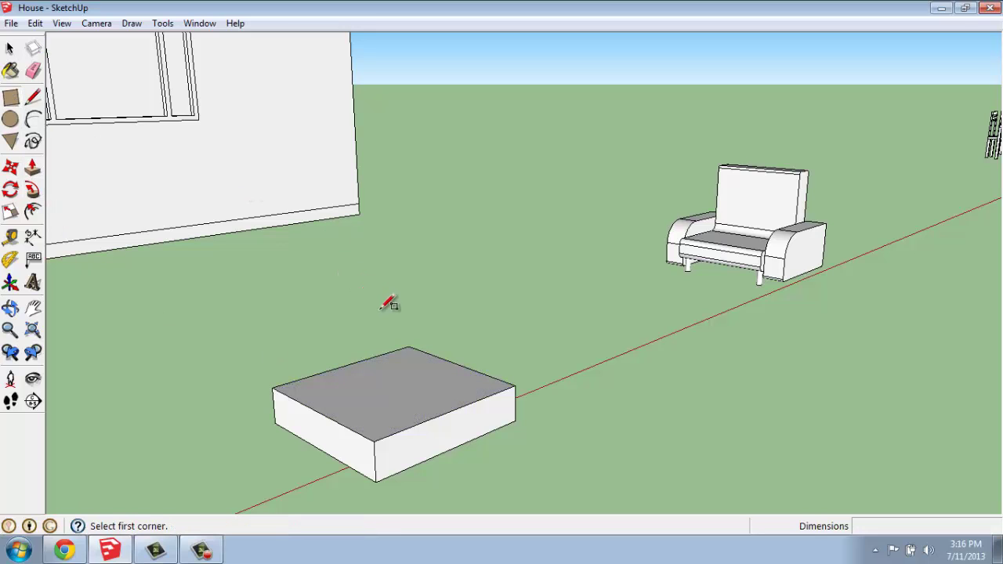
{"action": "left_click", "coordinate": [408, 346]}
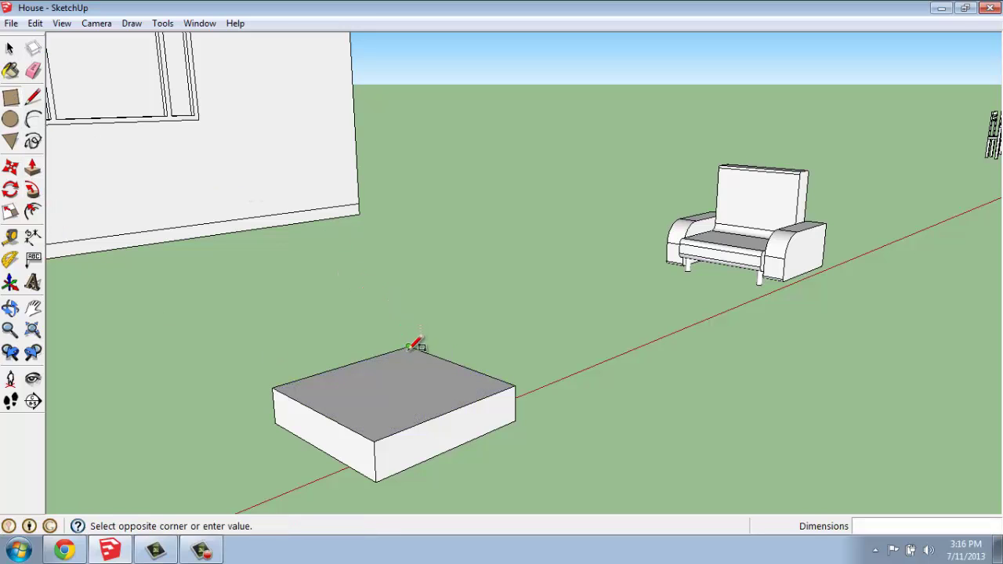
{"action": "left_click", "coordinate": [483, 399]}
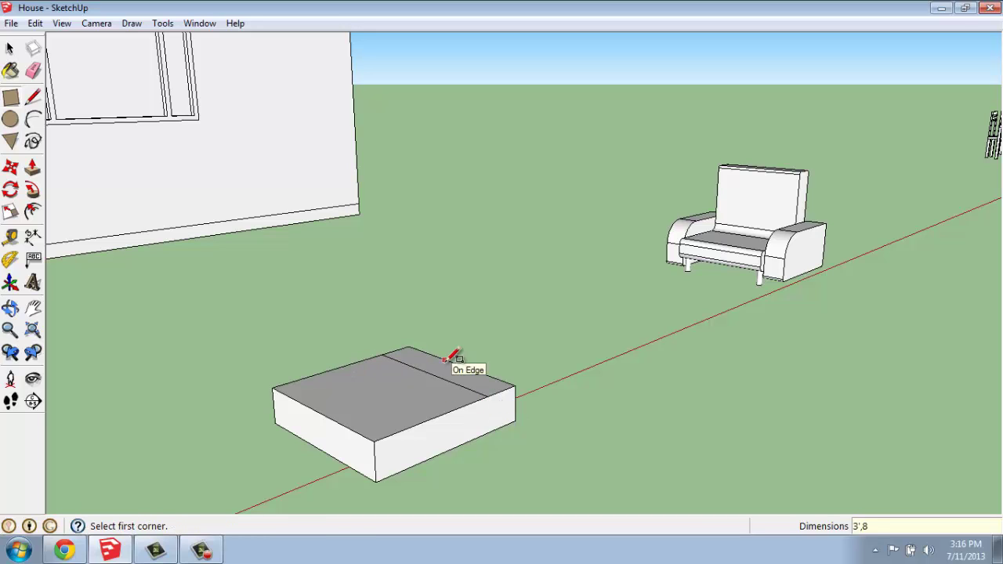
Step: Pull the rear strip of the seat up 2' 4" to form the backrest
{"action": "key", "text": "p"}
{"action": "left_click_drag", "start_coordinate": [470, 385], "coordinate": [464, 268]}
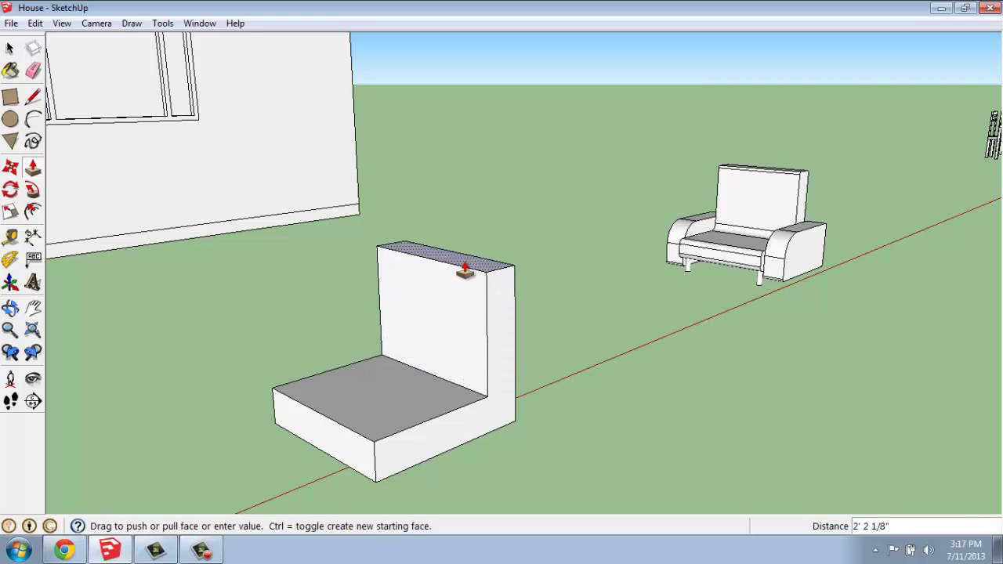
{"action": "key", "text": "Return"}
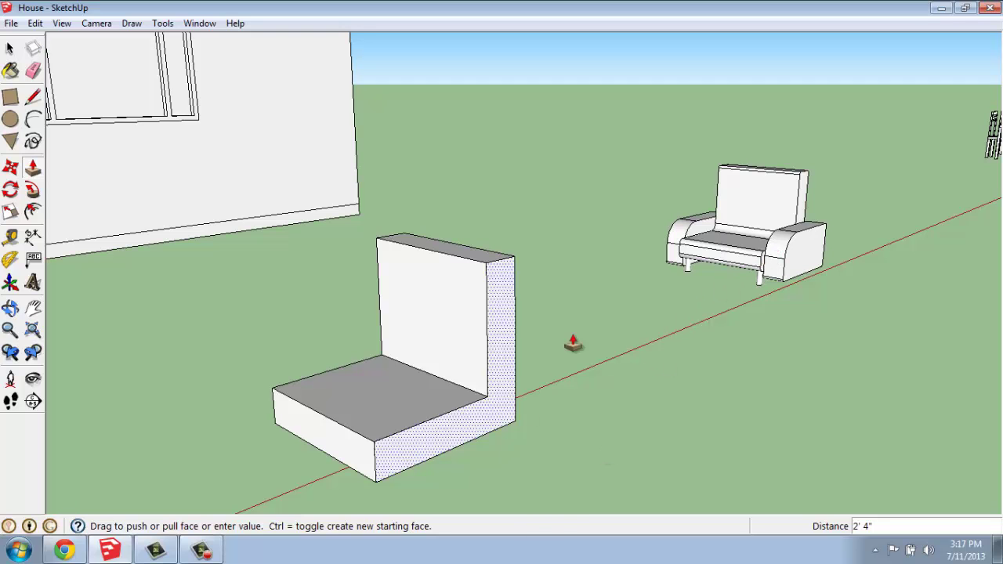
{"action": "middle_click_drag", "start_coordinate": [551, 336], "coordinate": [468, 336]}
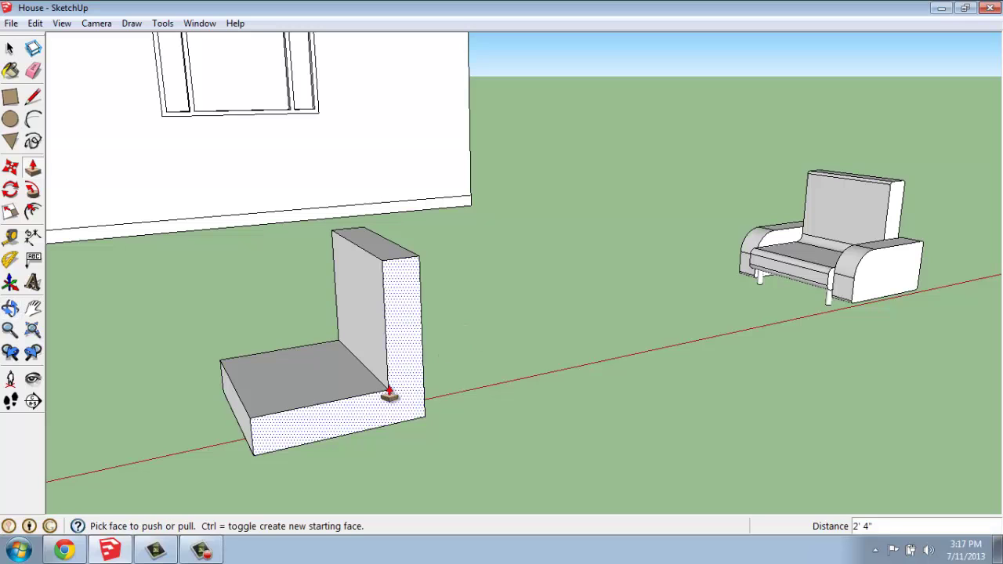
{"action": "middle_click_drag", "start_coordinate": [334, 396], "coordinate": [416, 376]}
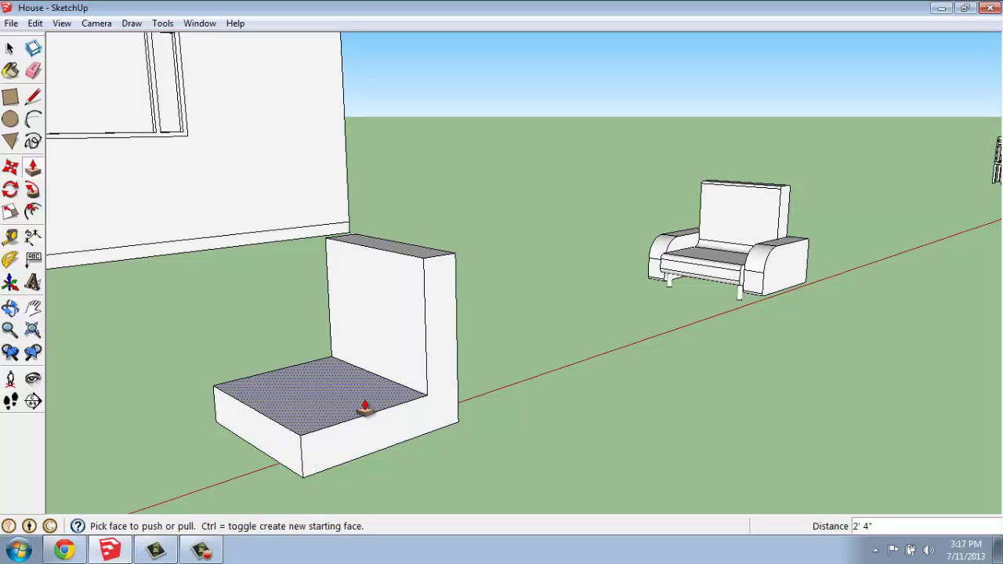
{"action": "middle_click_drag", "start_coordinate": [309, 429], "coordinate": [296, 403]}
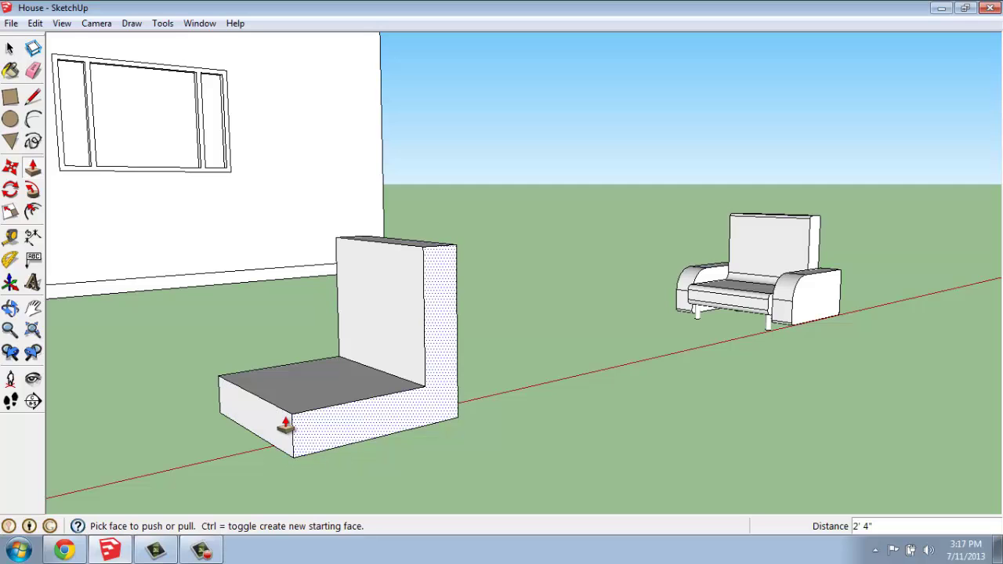
{"action": "middle_click_drag", "start_coordinate": [287, 425], "coordinate": [318, 414]}
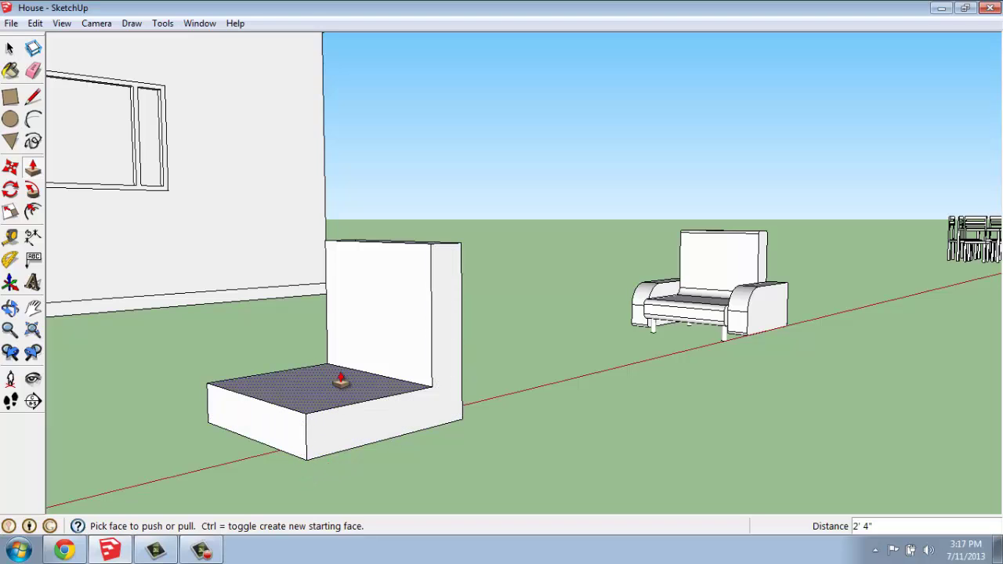
{"action": "middle_click_drag", "start_coordinate": [340, 381], "coordinate": [333, 399]}
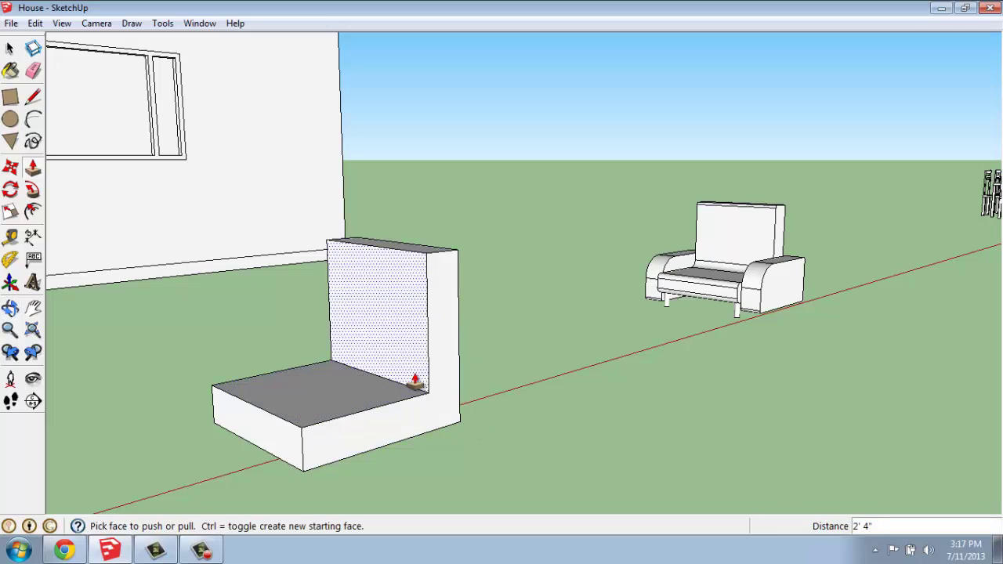
{"action": "middle_click_drag", "start_coordinate": [365, 389], "coordinate": [359, 392]}
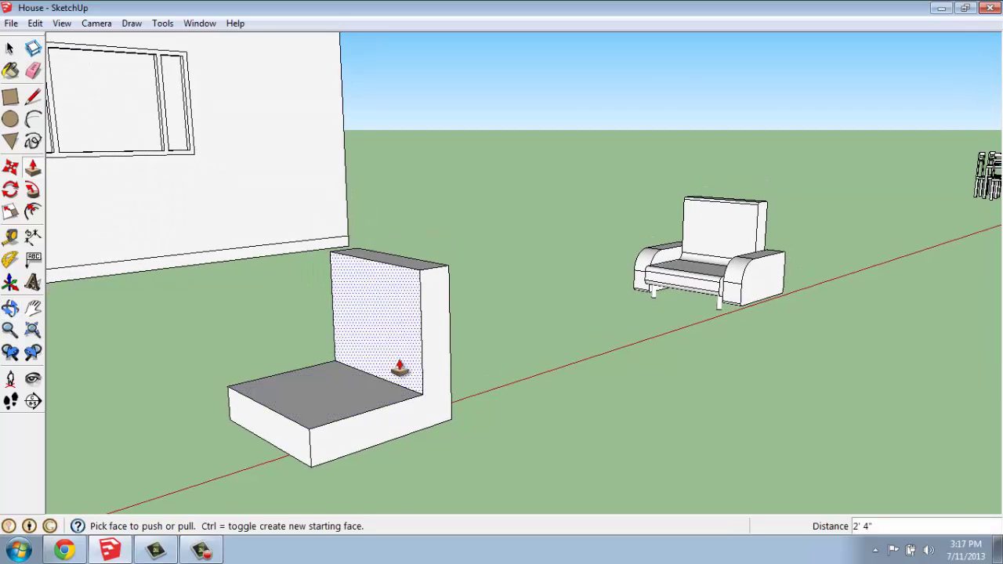
Step: Add guide lines on the backrest's side face, 1" in from its front, upper and rear edges
{"action": "scroll", "coordinate": [360, 253], "scroll_direction": "up", "scroll_amount": 3}
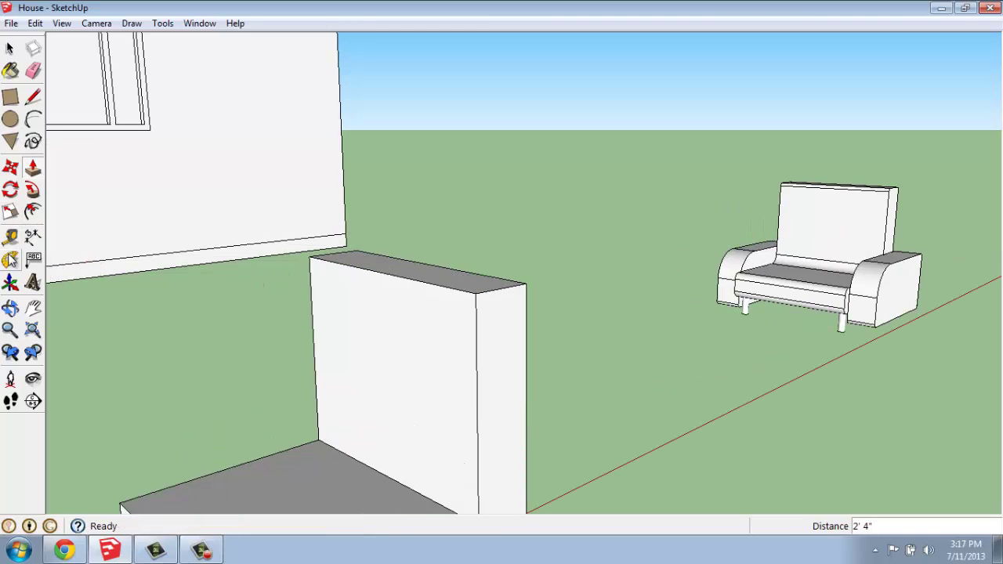
{"action": "left_click", "coordinate": [10, 242]}
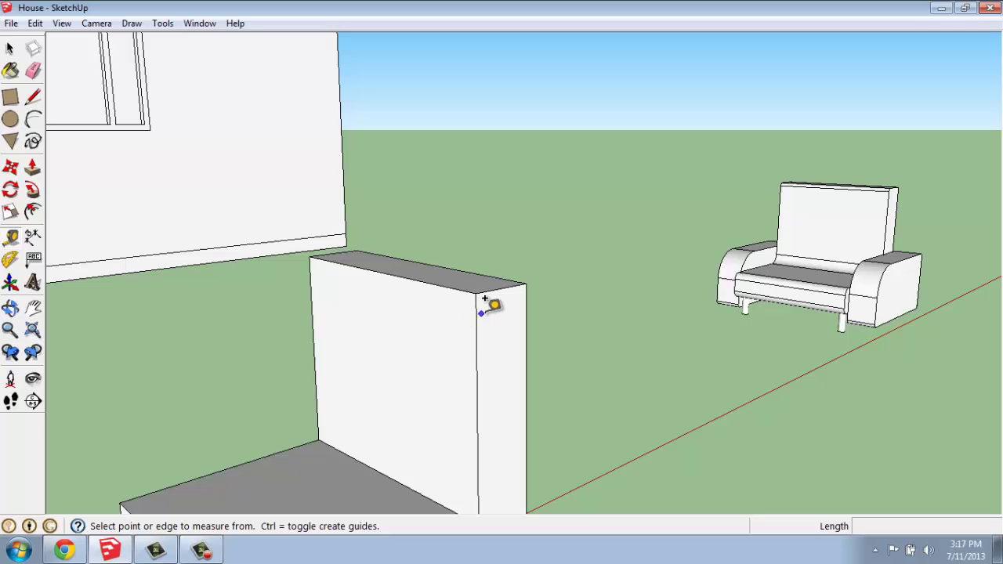
{"action": "middle_click_drag", "start_coordinate": [513, 296], "coordinate": [497, 318]}
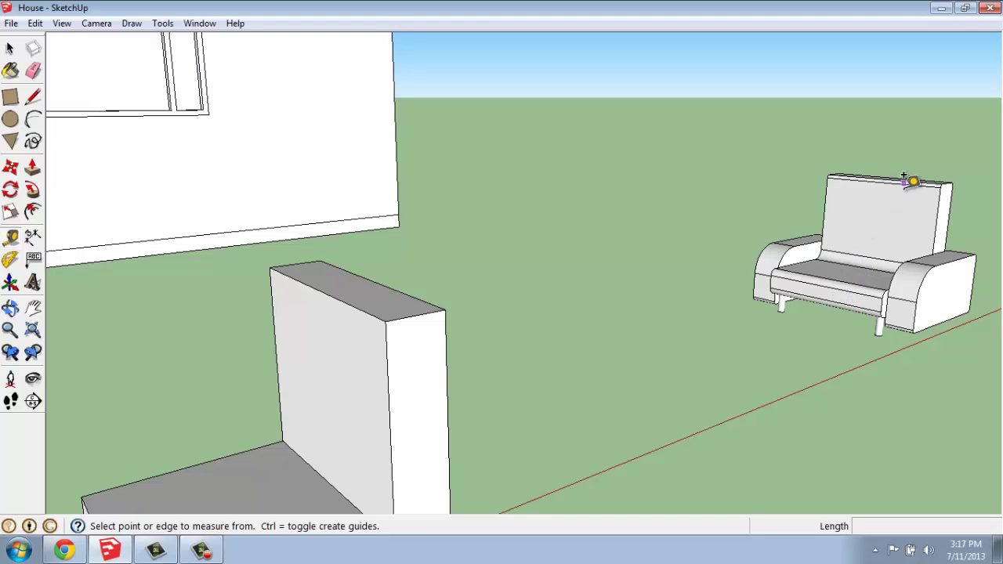
{"action": "scroll", "coordinate": [365, 321], "scroll_direction": "up", "scroll_amount": 2}
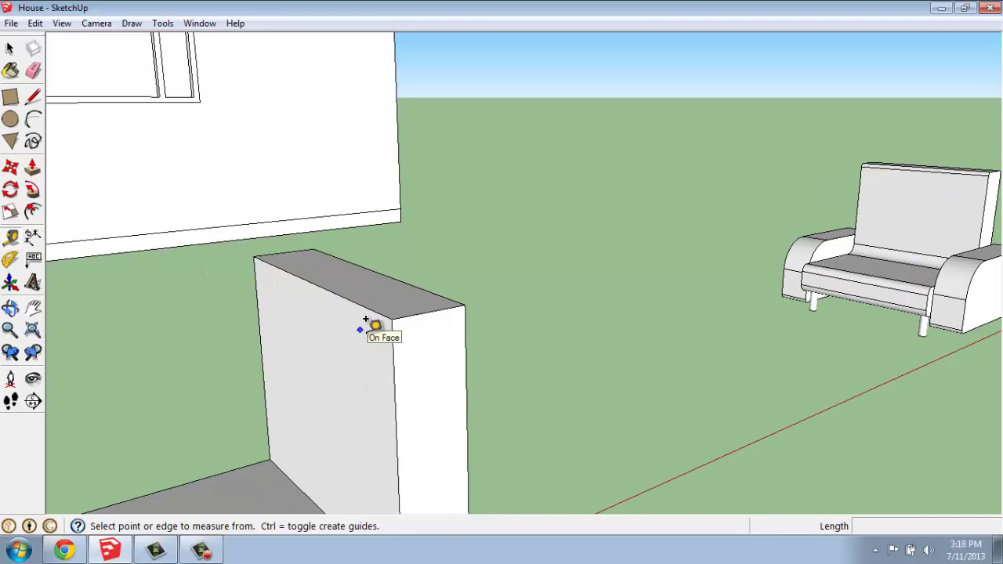
{"action": "left_click", "coordinate": [394, 347]}
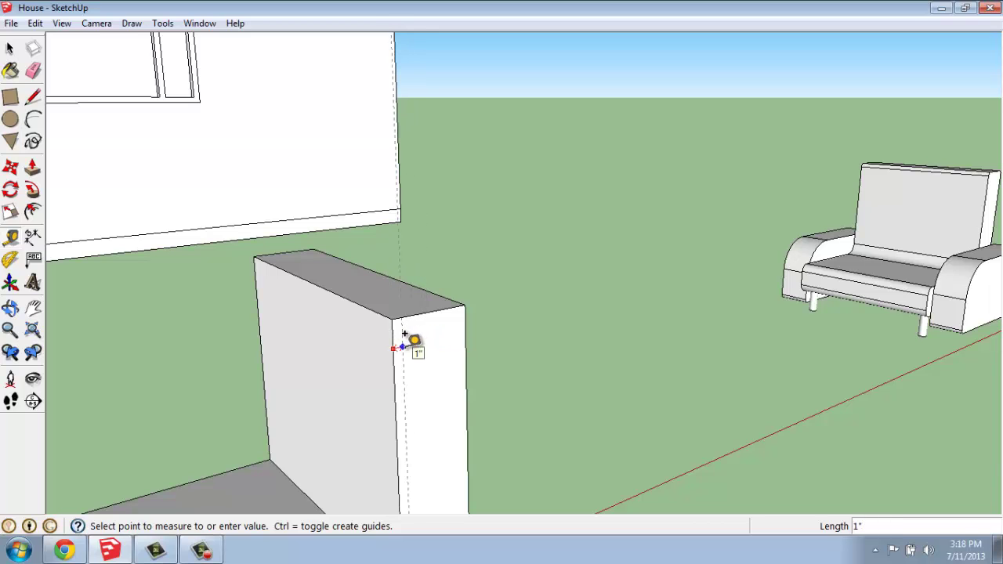
{"action": "left_click", "coordinate": [404, 334]}
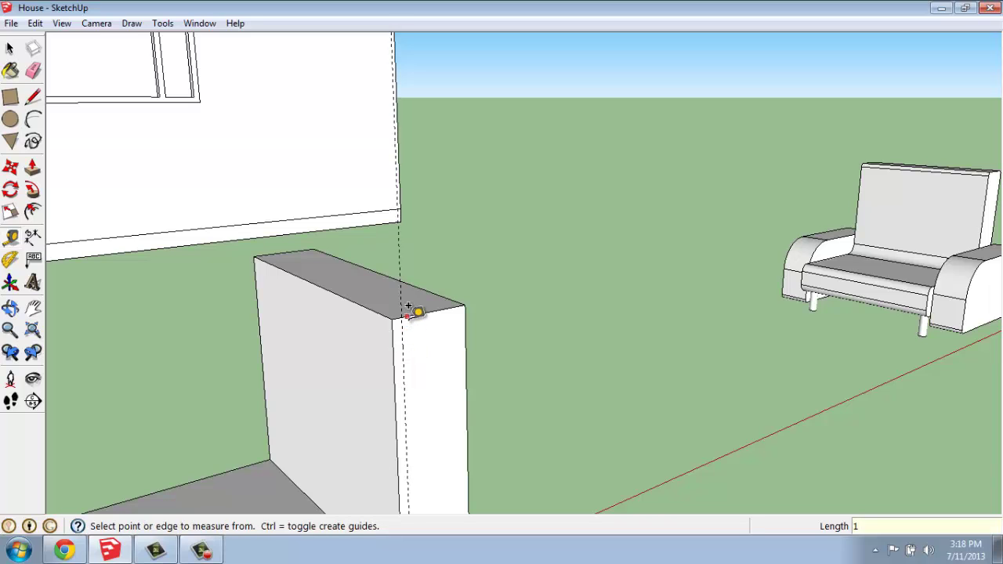
{"action": "left_click", "coordinate": [409, 306]}
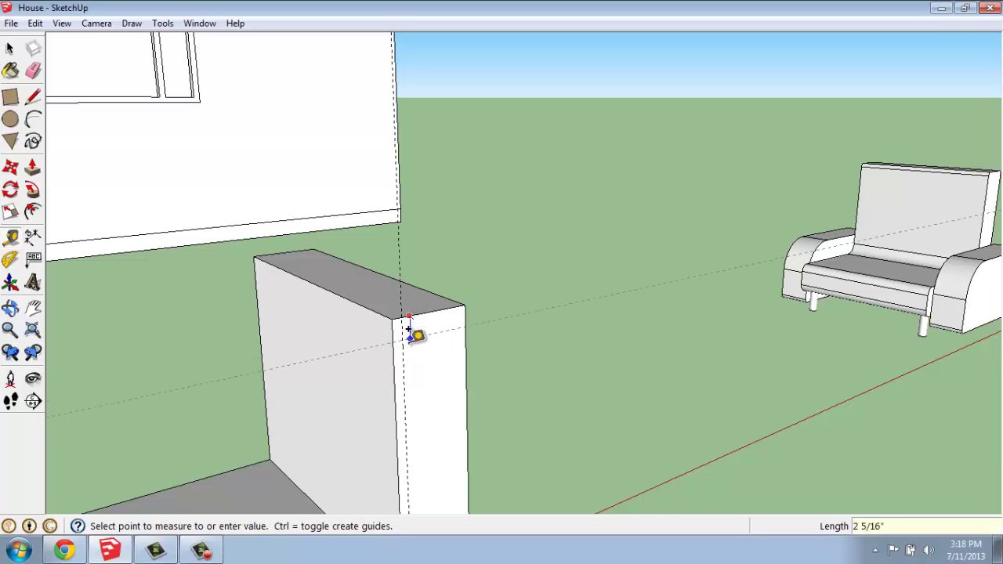
{"action": "left_click", "coordinate": [409, 333]}
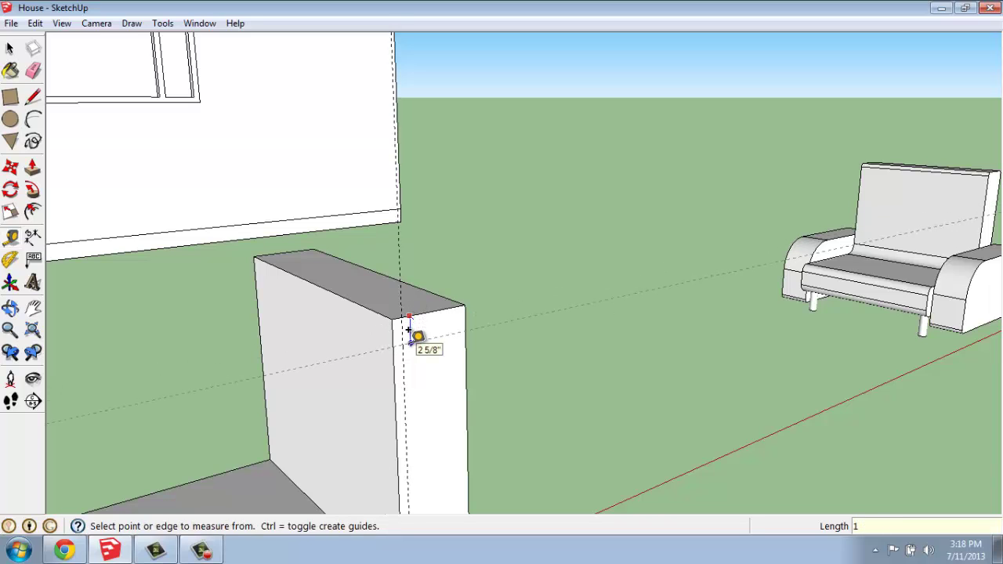
{"action": "left_click", "coordinate": [467, 336]}
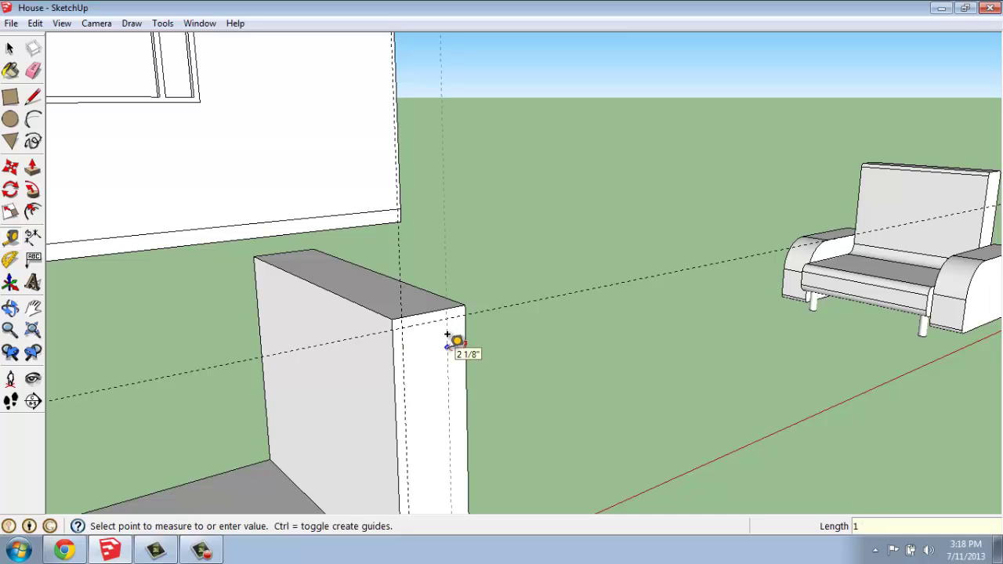
{"action": "left_click", "coordinate": [448, 337]}
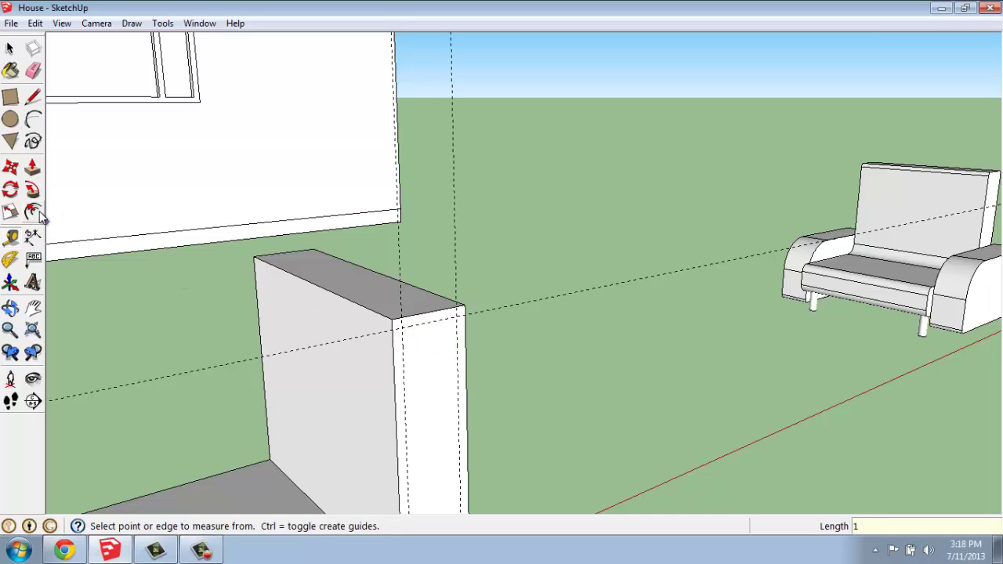
Step: Draw tangent arcs of 1" radius across the front and rear upper corners of the backrest's side face, between the guide intersections
{"action": "left_click", "coordinate": [33, 118]}
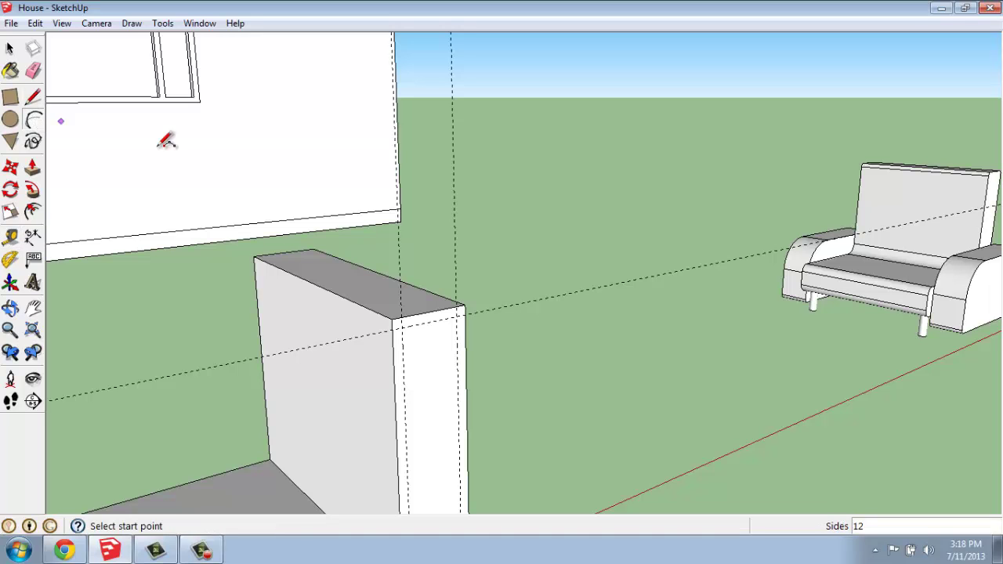
{"action": "scroll", "coordinate": [402, 301], "scroll_direction": "up", "scroll_amount": 6}
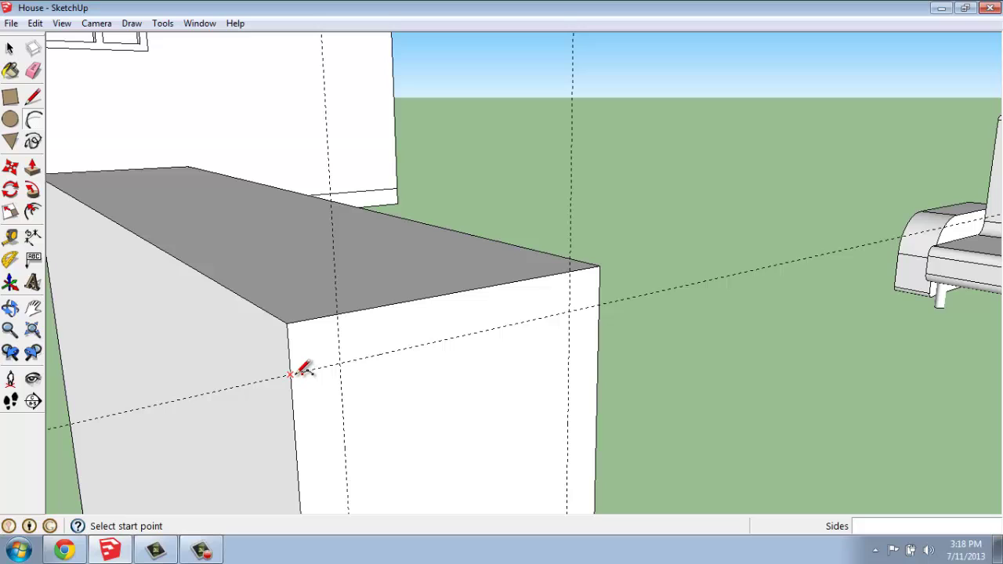
{"action": "left_click", "coordinate": [291, 374]}
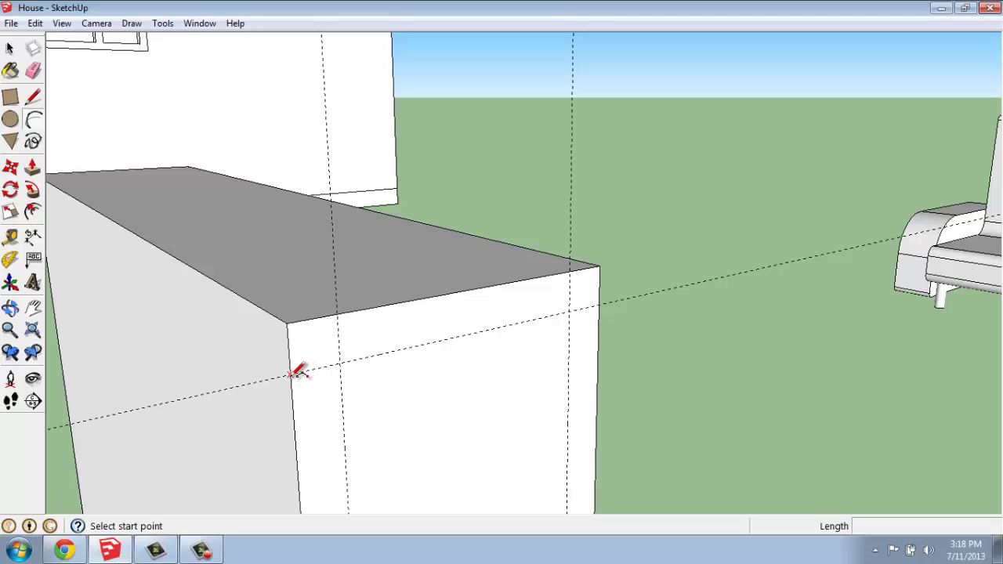
{"action": "left_click", "coordinate": [343, 310]}
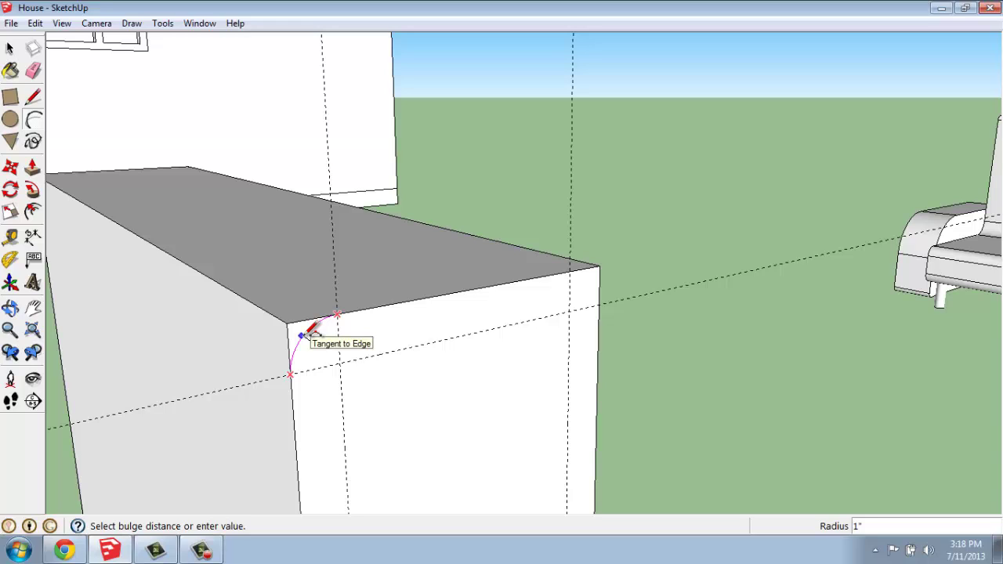
{"action": "left_click", "coordinate": [303, 335]}
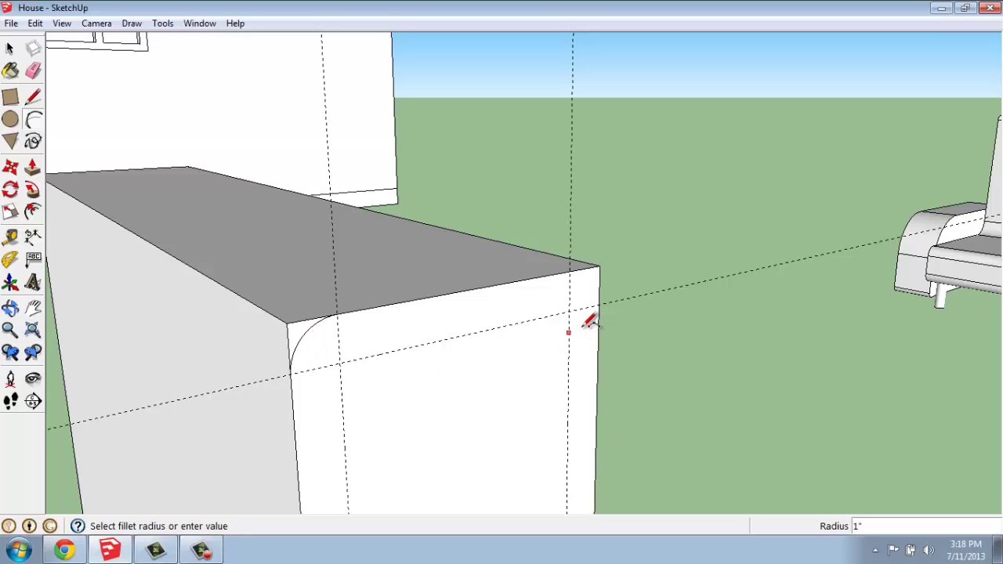
{"action": "key", "text": "l"}
{"action": "left_click", "coordinate": [598, 304]}
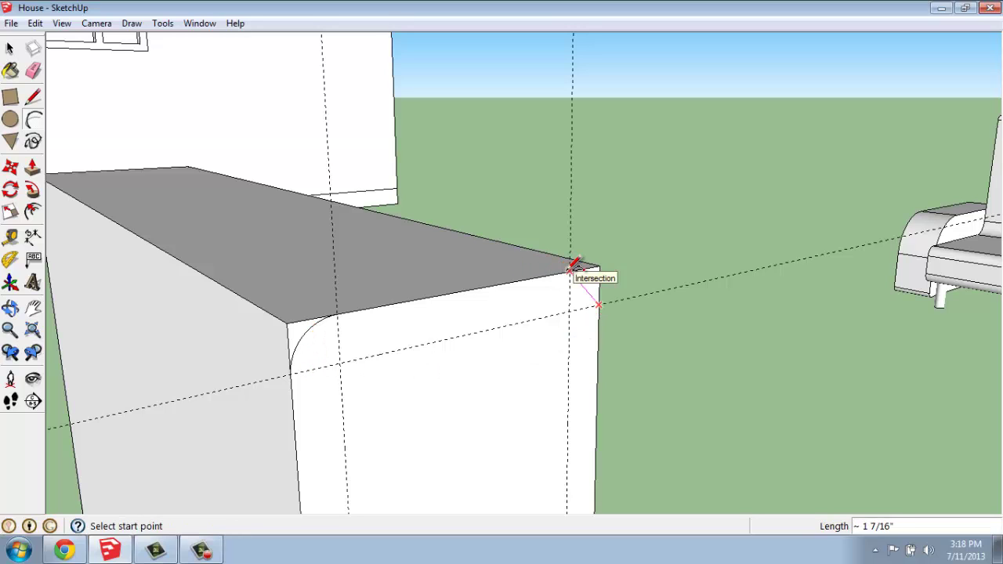
{"action": "left_click", "coordinate": [572, 267]}
{"action": "left_click", "coordinate": [595, 273]}
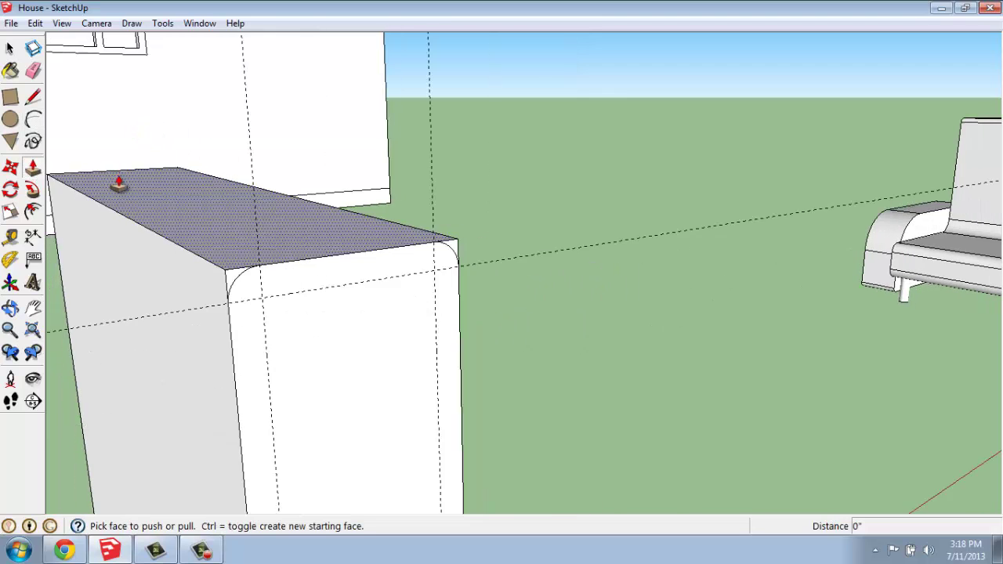
Step: Push both corner pieces outside the backrest's arcs 3' through its full width to round the upper front and rear edges
{"action": "scroll", "coordinate": [118, 183], "scroll_direction": "down", "scroll_amount": 1}
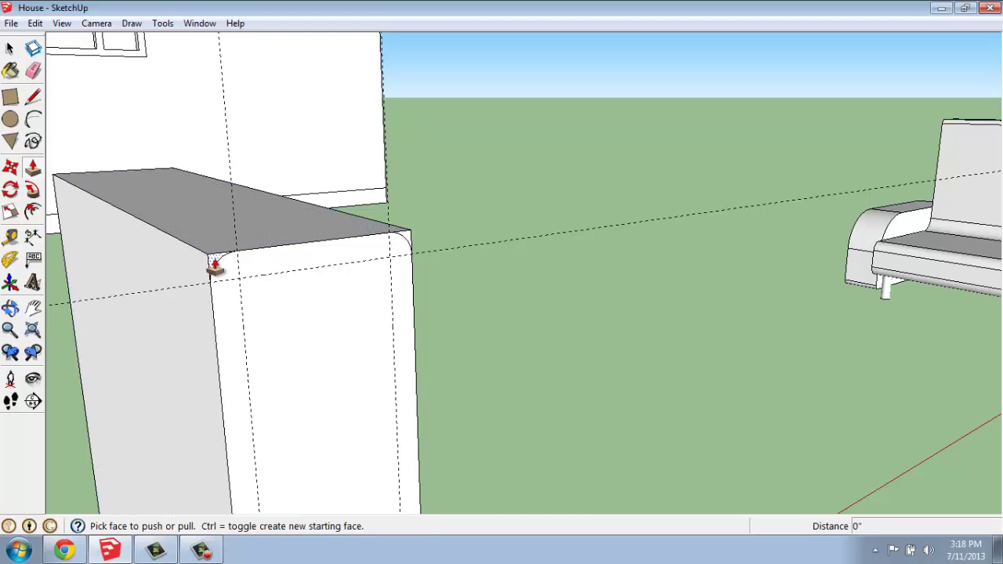
{"action": "left_click_drag", "start_coordinate": [213, 265], "coordinate": [53, 188]}
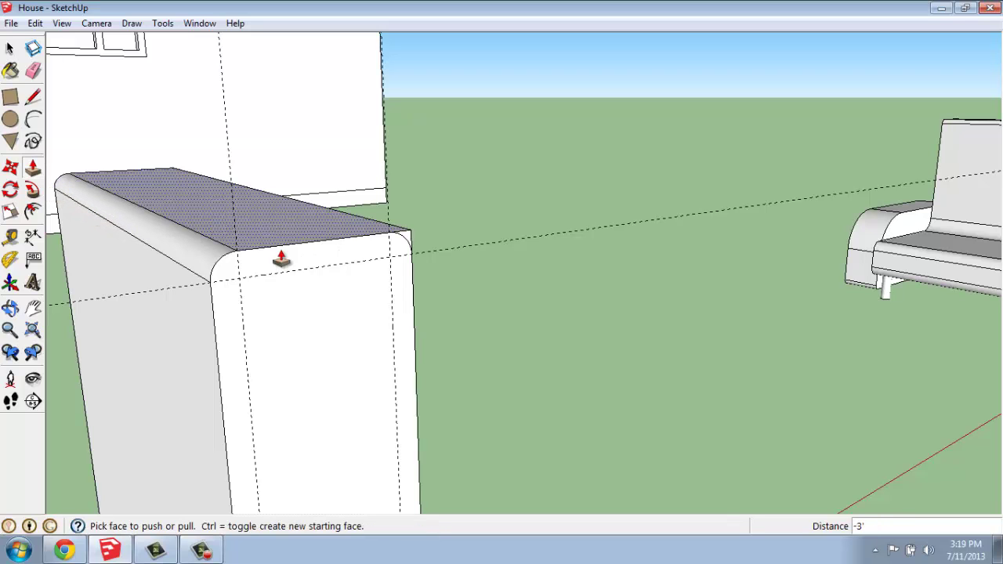
{"action": "middle_click_drag", "start_coordinate": [413, 243], "coordinate": [324, 230]}
{"action": "left_click_drag", "start_coordinate": [324, 231], "coordinate": [378, 213]}
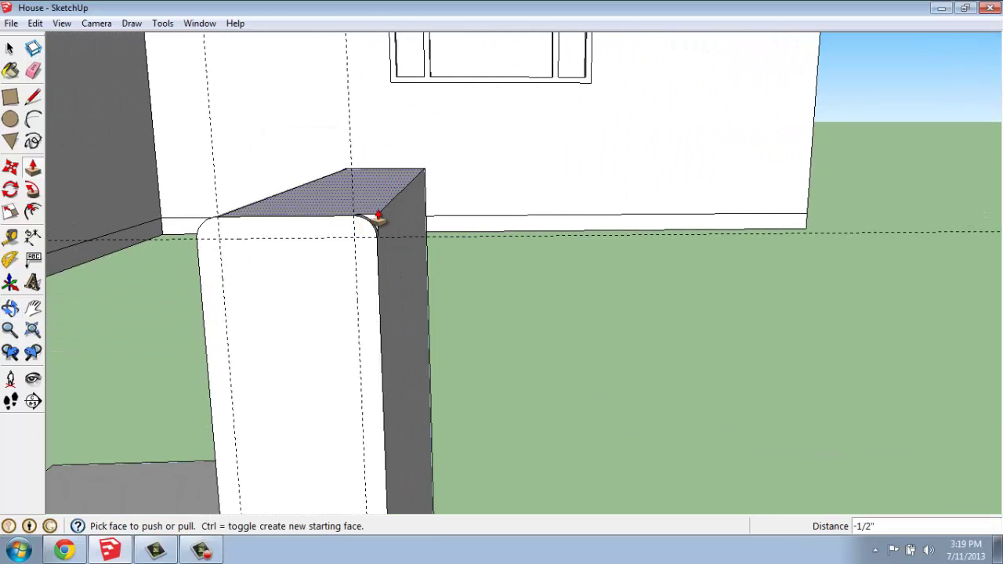
{"action": "left_click", "coordinate": [370, 225]}
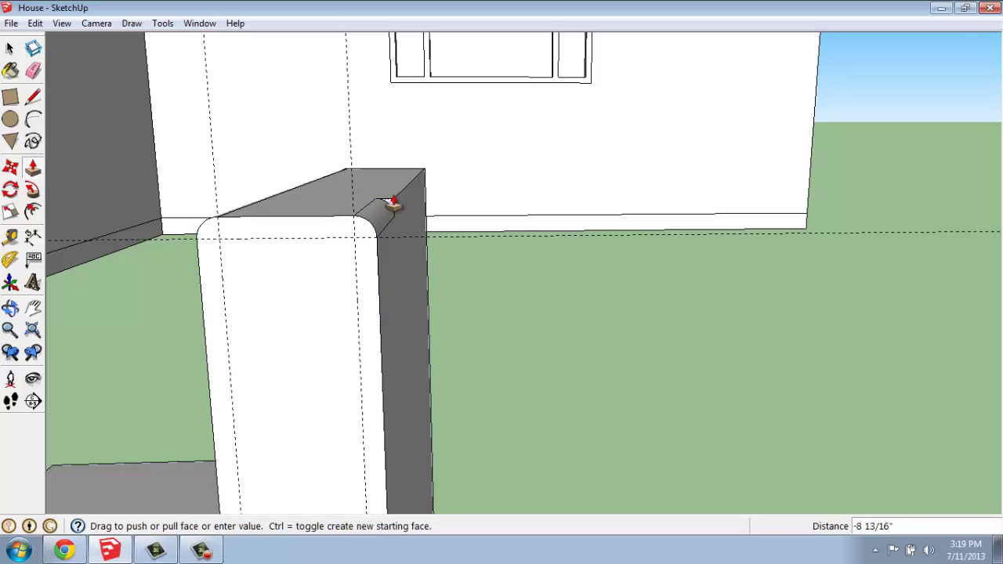
{"action": "left_click", "coordinate": [434, 167]}
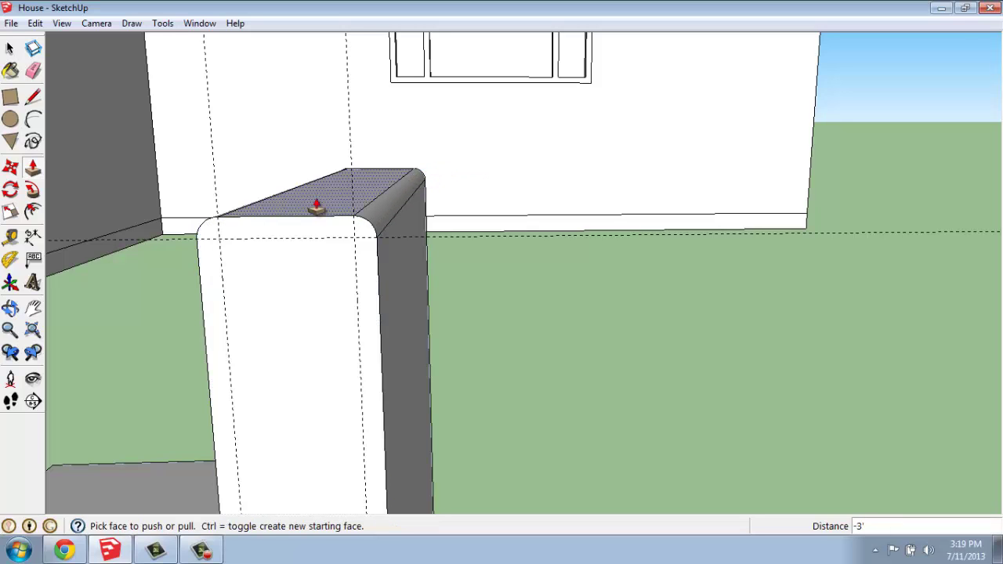
Step: Add guide lines on the seat base's side face, 2" in from its upper, front and lower edges
{"action": "middle_click_drag", "start_coordinate": [206, 275], "coordinate": [333, 250]}
{"action": "scroll", "coordinate": [188, 227], "scroll_direction": "down", "scroll_amount": 8}
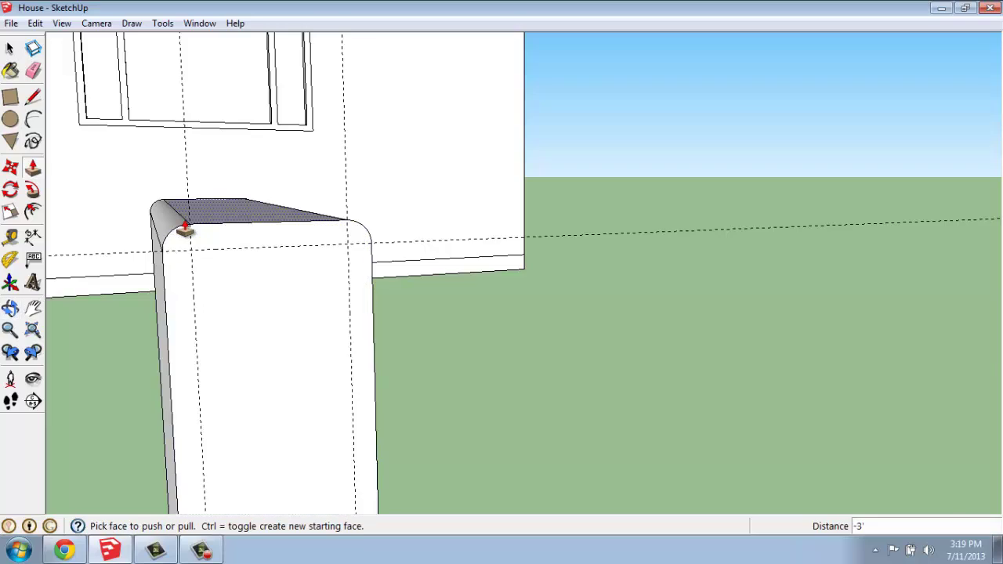
{"action": "scroll", "coordinate": [219, 249], "scroll_direction": "down", "scroll_amount": 2}
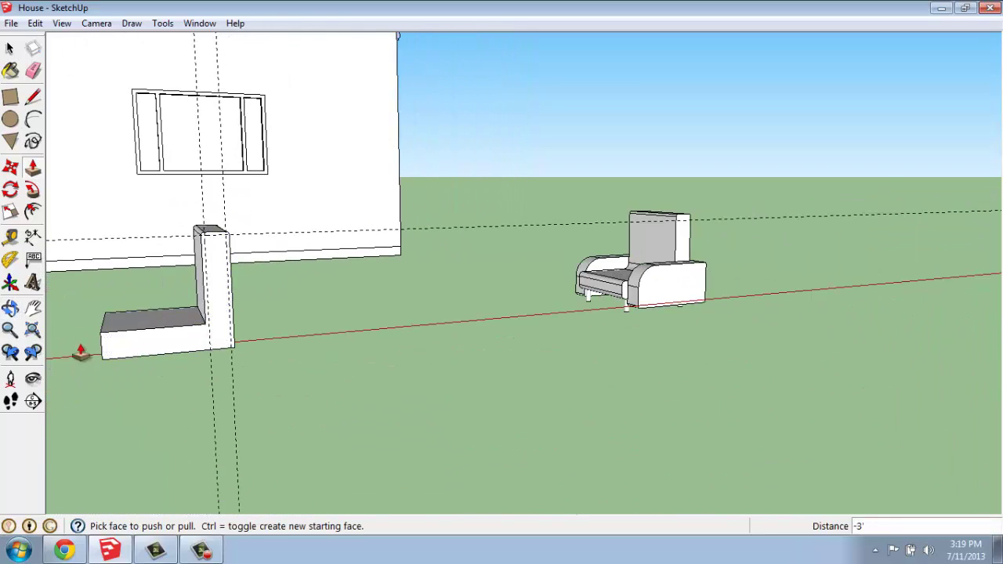
{"action": "middle_click_drag", "start_coordinate": [83, 347], "coordinate": [227, 398]}
{"action": "scroll", "coordinate": [271, 367], "scroll_direction": "up", "scroll_amount": 4}
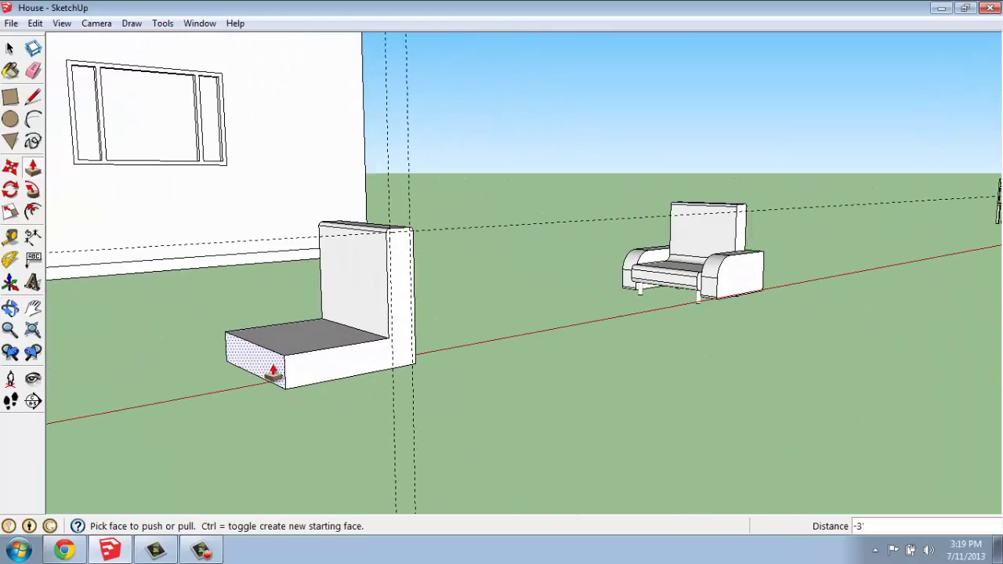
{"action": "scroll", "coordinate": [305, 349], "scroll_direction": "up", "scroll_amount": 2}
{"action": "scroll", "coordinate": [308, 358], "scroll_direction": "down", "scroll_amount": 2}
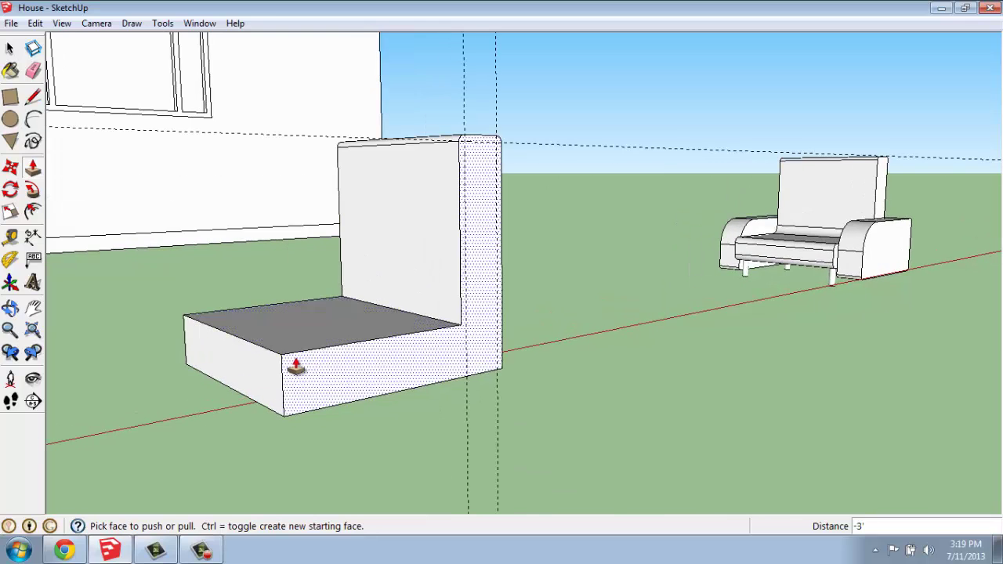
{"action": "mouse_move", "coordinate": [298, 363]}
{"action": "middle_mouse_down"}
{"action": "mouse_move", "coordinate": [304, 355]}
{"action": "mouse_move", "coordinate": [280, 365]}
{"action": "mouse_move", "coordinate": [288, 356]}
{"action": "middle_mouse_up"}
{"action": "scroll", "coordinate": [288, 357], "scroll_direction": "up", "scroll_amount": 2}
{"action": "scroll", "coordinate": [289, 356], "scroll_direction": "up", "scroll_amount": 2}
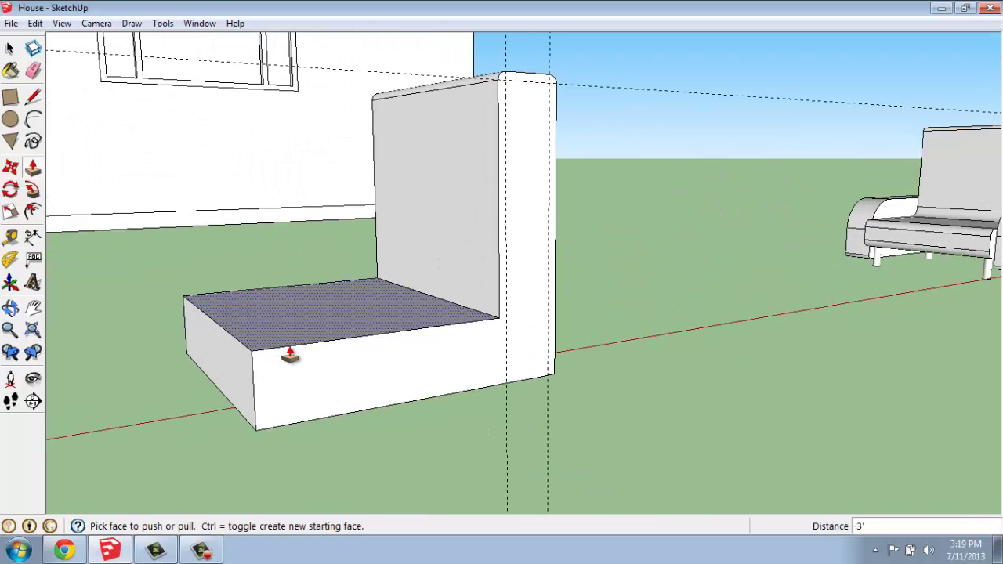
{"action": "left_click", "coordinate": [11, 238]}
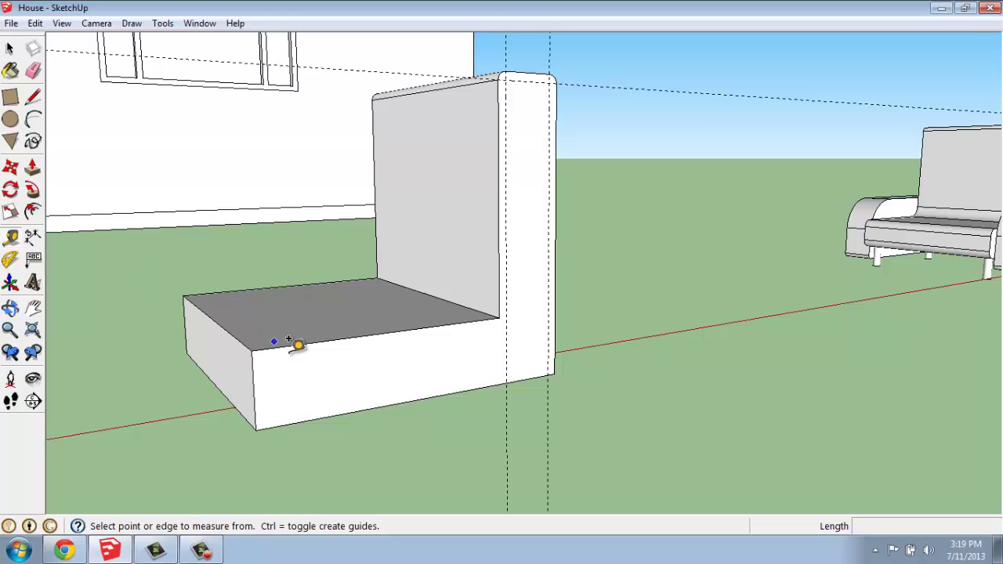
{"action": "left_click", "coordinate": [298, 336]}
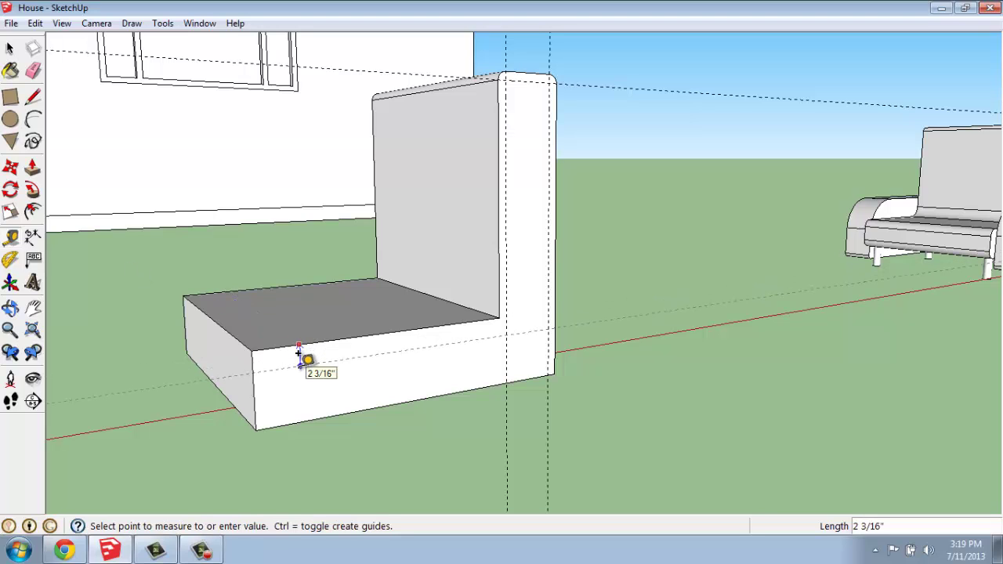
{"action": "left_click", "coordinate": [300, 354]}
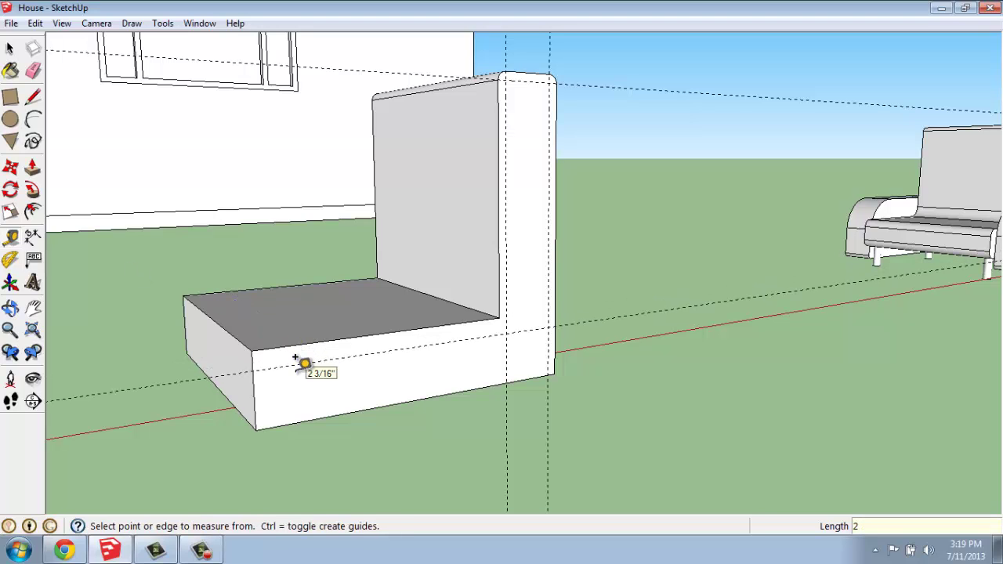
{"action": "left_click", "coordinate": [252, 377]}
{"action": "left_click", "coordinate": [276, 376]}
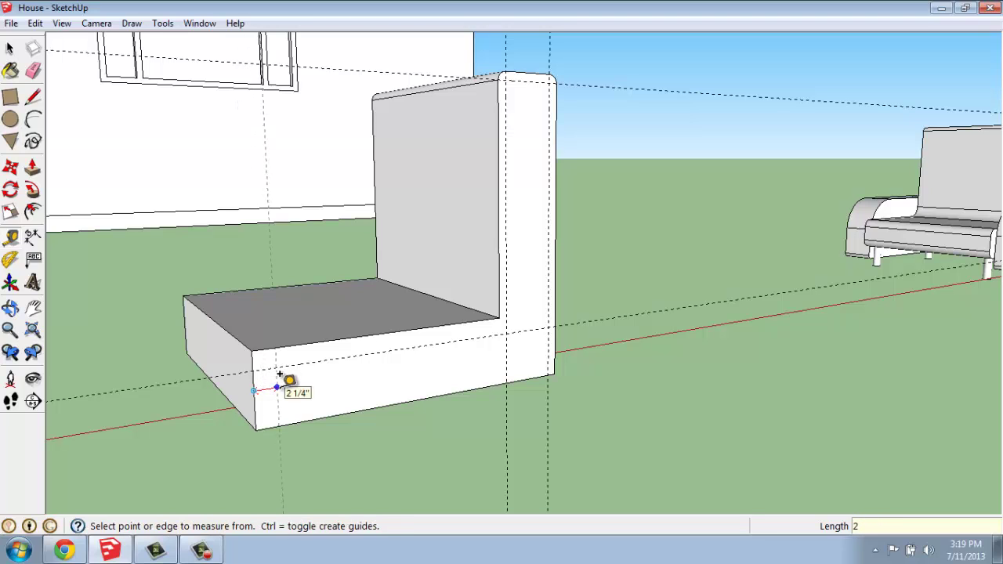
{"action": "left_click", "coordinate": [336, 405]}
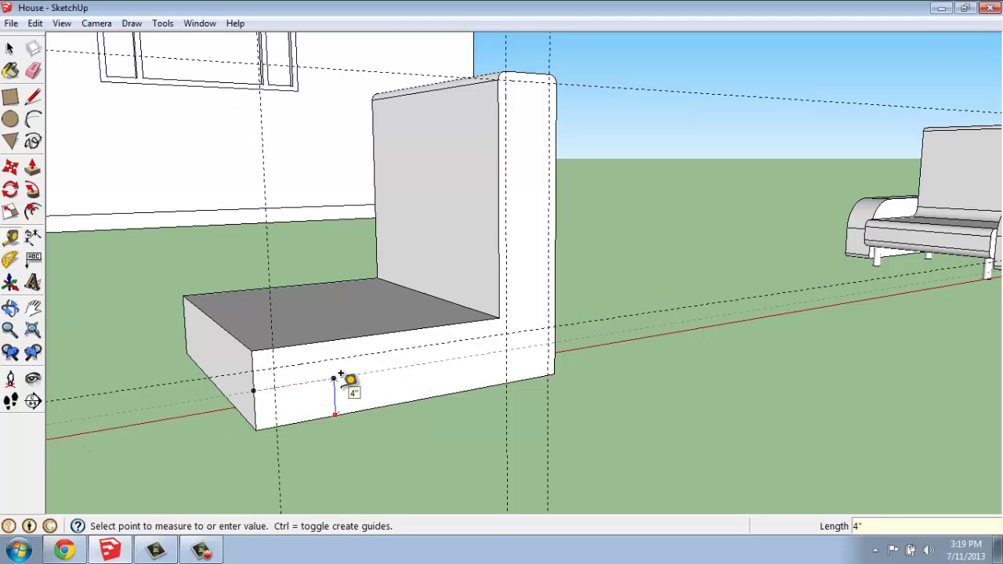
{"action": "type", "text": "2"}
{"action": "key", "text": "Return"}
Step: Draw tangent arcs of 2" radius across the upper and lower front corners of the seat base's side face
{"action": "scroll", "coordinate": [225, 374], "scroll_direction": "up", "scroll_amount": 2}
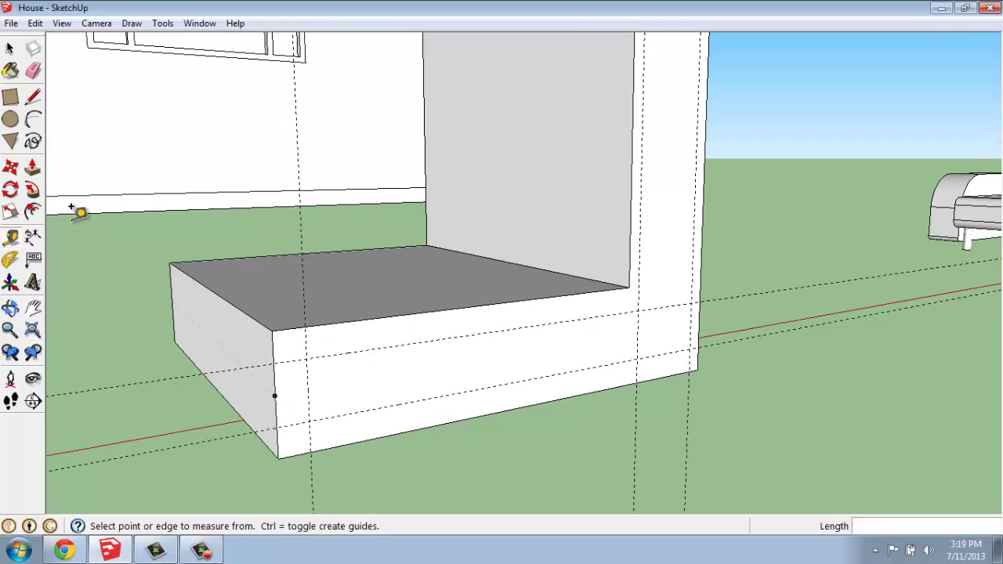
{"action": "left_click", "coordinate": [33, 119]}
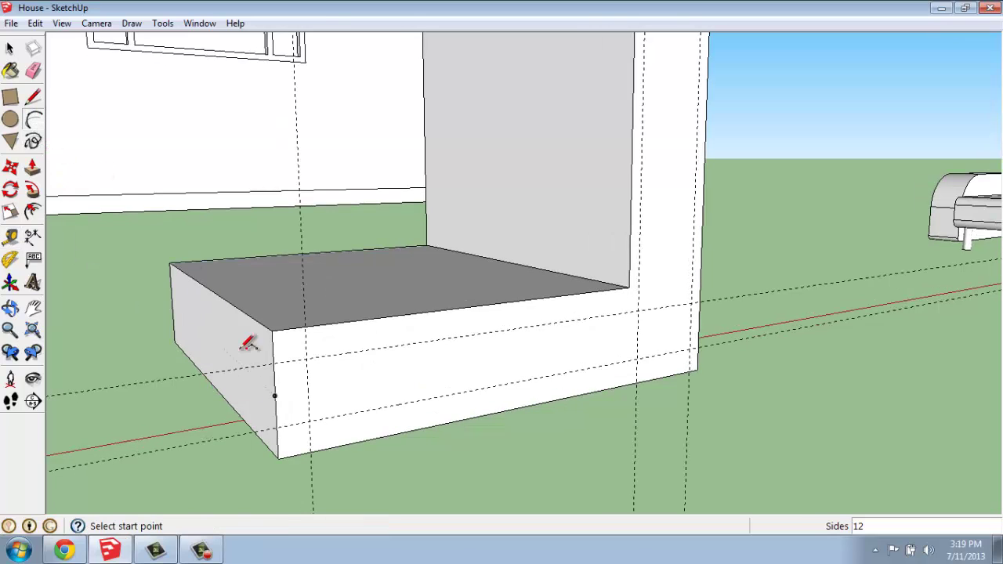
{"action": "left_click", "coordinate": [304, 326]}
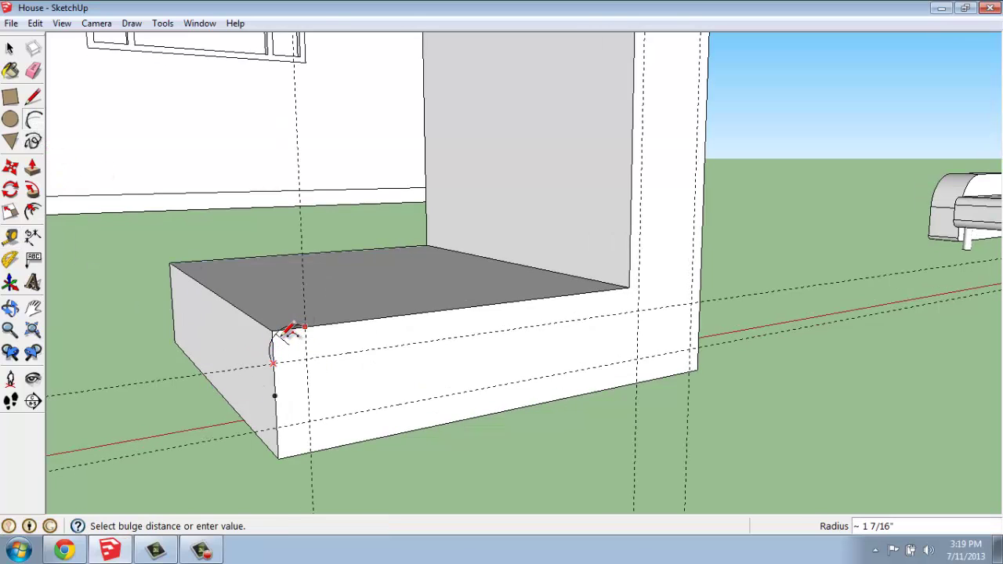
{"action": "left_click", "coordinate": [289, 335]}
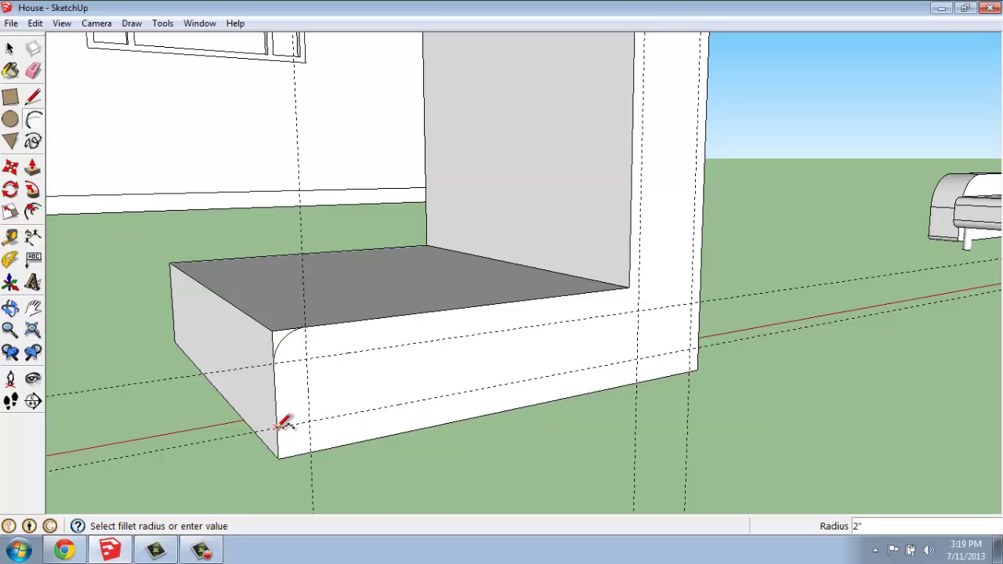
{"action": "left_click", "coordinate": [276, 427]}
{"action": "left_click", "coordinate": [309, 452]}
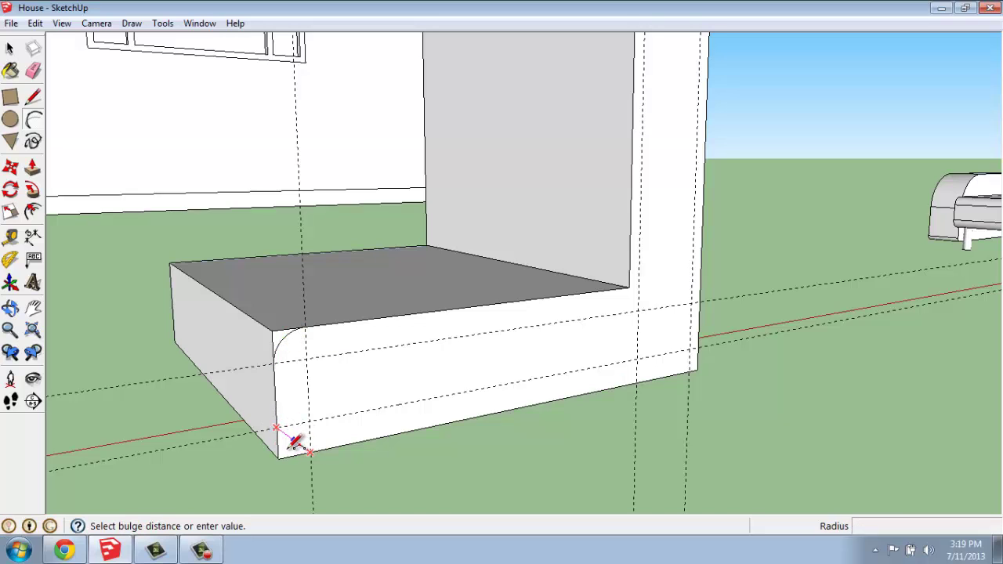
{"action": "left_click", "coordinate": [287, 442]}
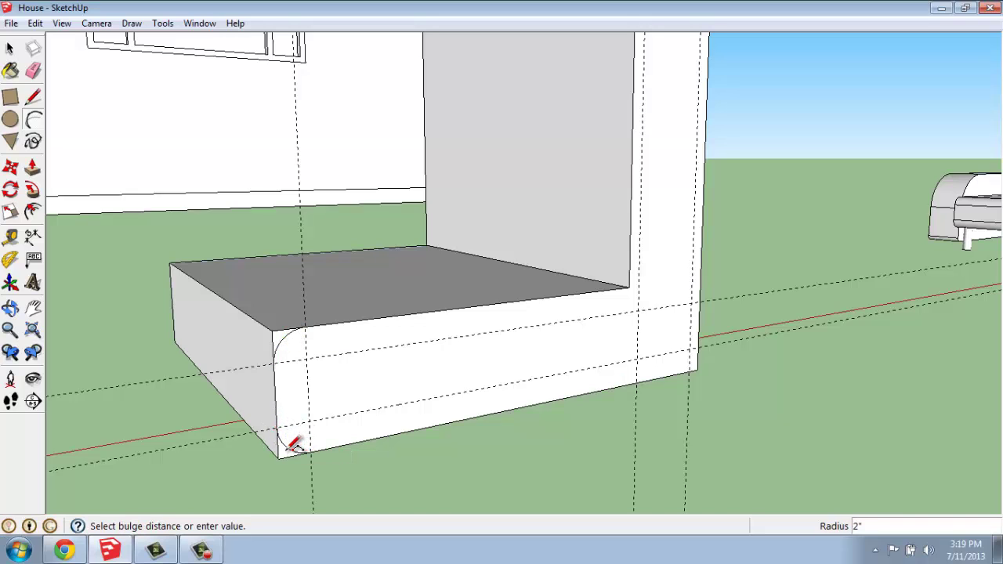
Step: Push both corner pieces outside the seat's arcs 3' through the full width to round its upper and lower front edges
{"action": "left_click", "coordinate": [33, 167]}
{"action": "left_click", "coordinate": [271, 343]}
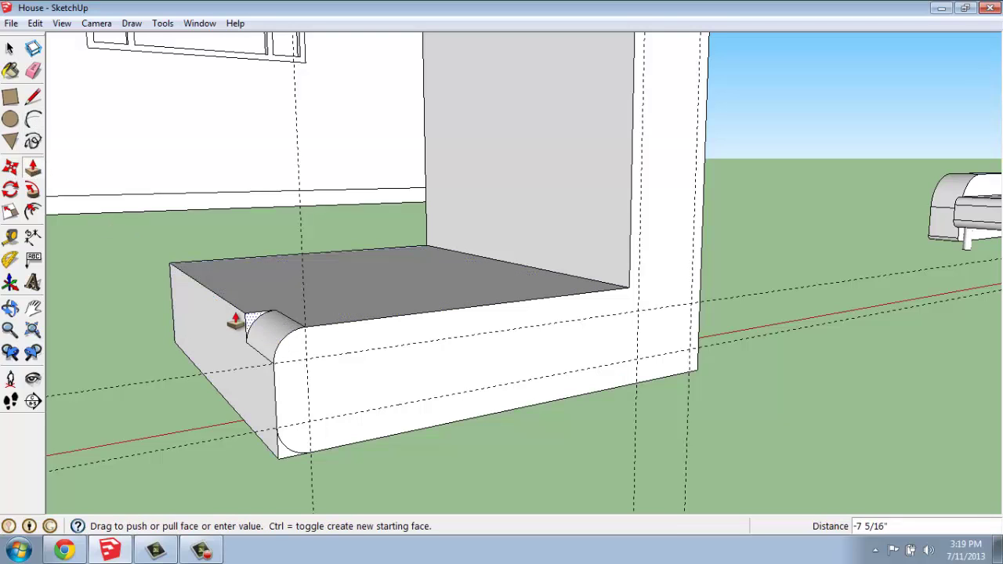
{"action": "left_click", "coordinate": [165, 271]}
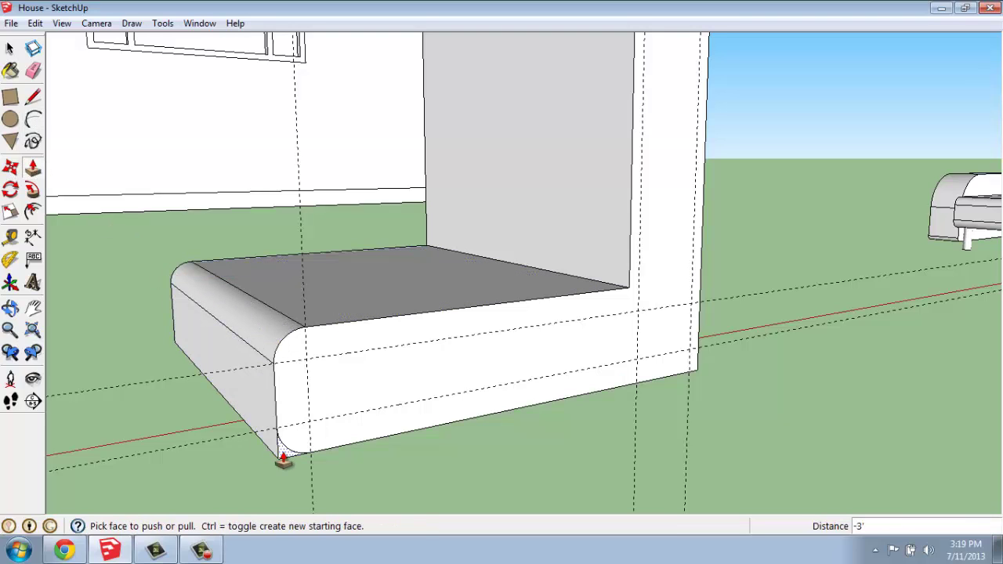
{"action": "left_click", "coordinate": [283, 461]}
{"action": "left_click", "coordinate": [141, 334]}
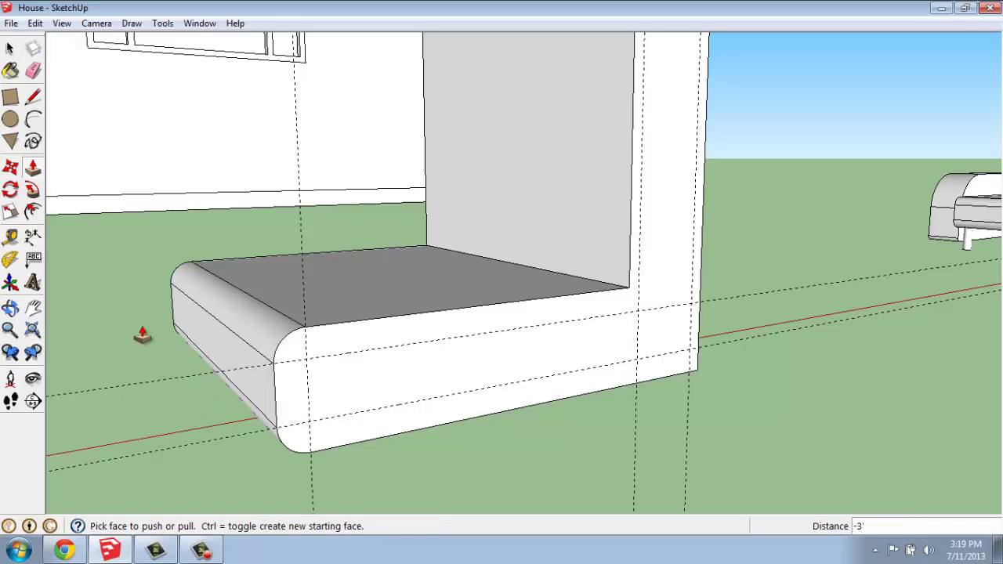
Step: Add guide lines 3" above the seat surface and 3" in front of the backrest, around their inner corner on the side
{"action": "middle_click_drag", "start_coordinate": [561, 254], "coordinate": [614, 196]}
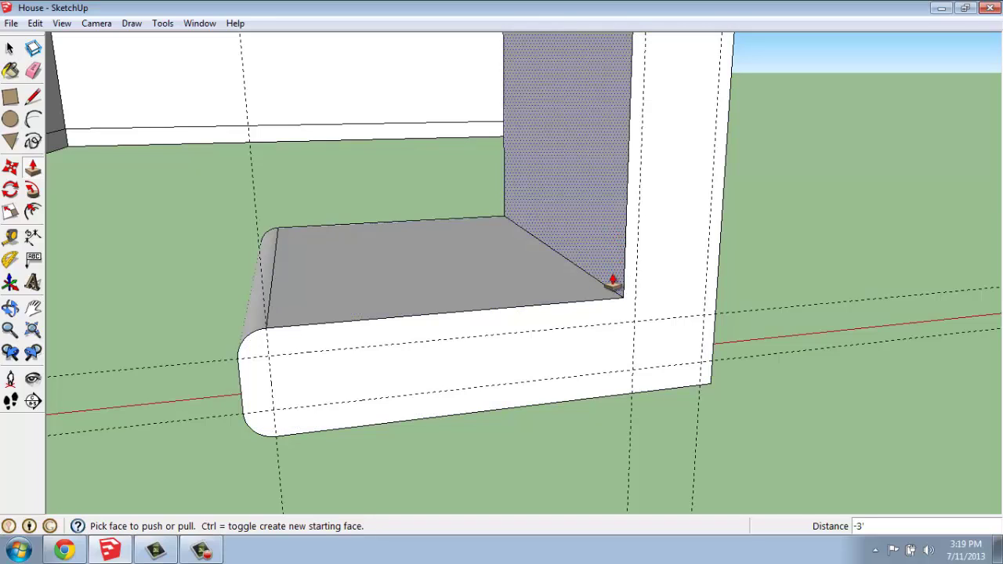
{"action": "scroll", "coordinate": [660, 135], "scroll_direction": "up", "scroll_amount": 1}
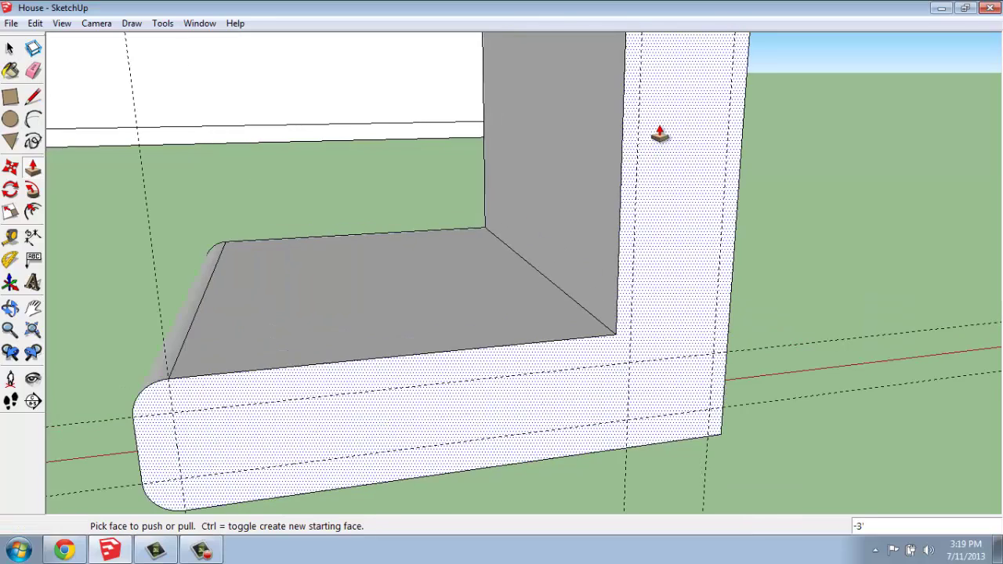
{"action": "scroll", "coordinate": [660, 134], "scroll_direction": "up", "scroll_amount": 1}
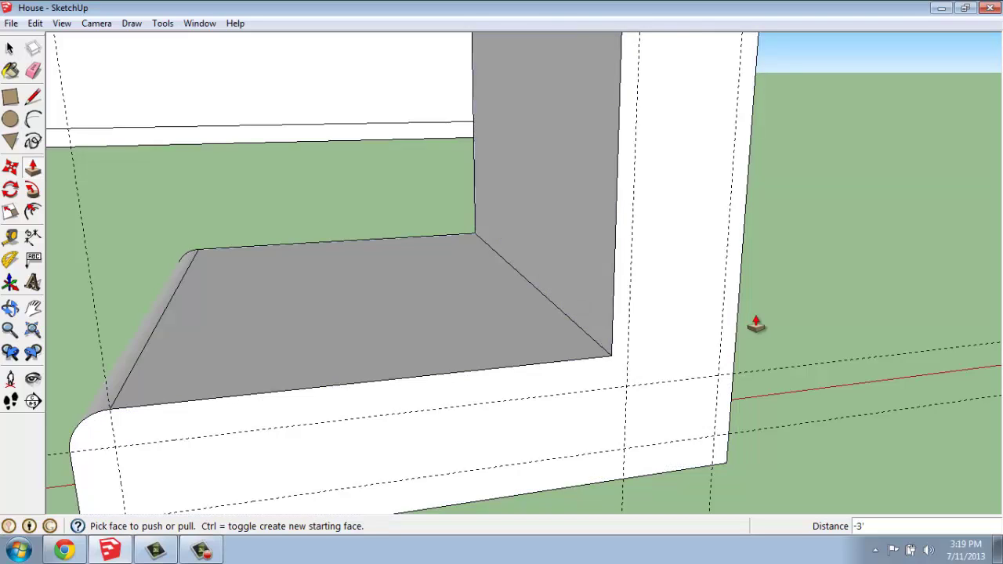
{"action": "left_click", "coordinate": [10, 237]}
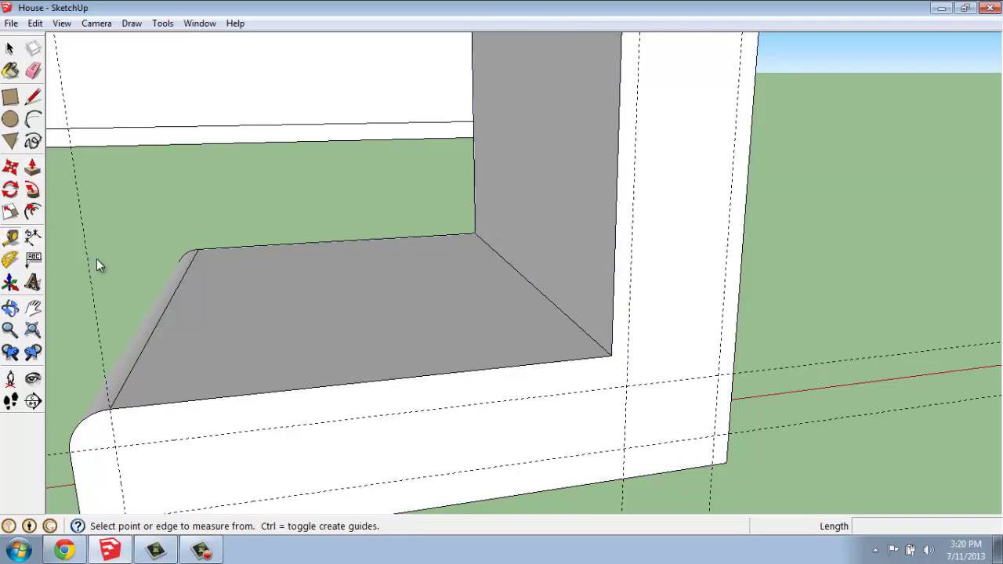
{"action": "left_click", "coordinate": [509, 364]}
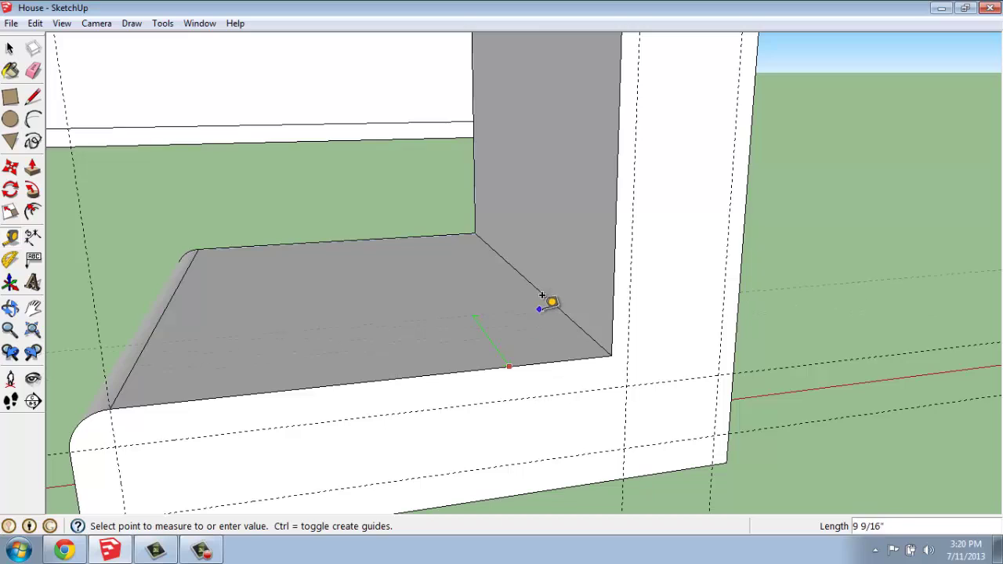
{"action": "left_click", "coordinate": [615, 258]}
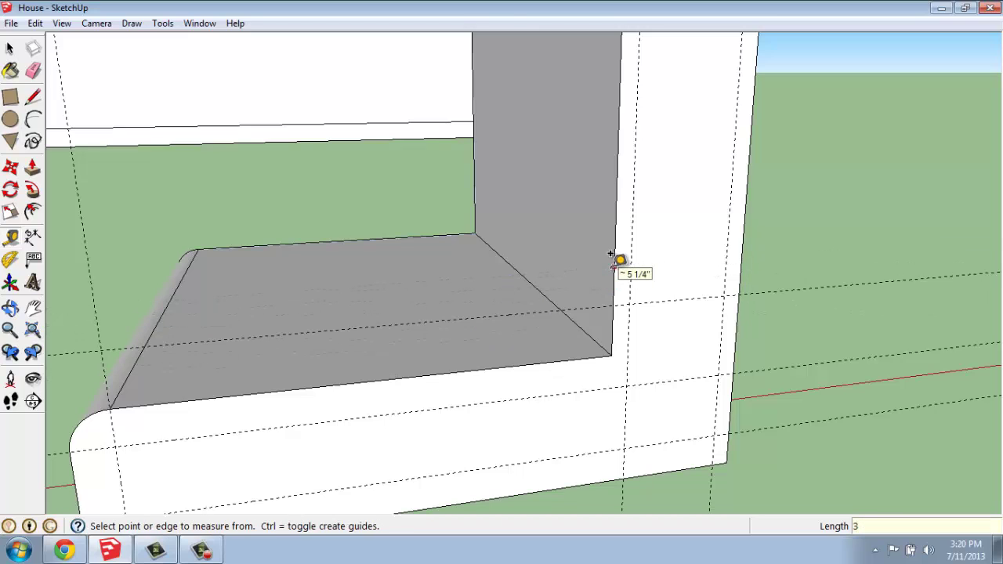
{"action": "left_click", "coordinate": [615, 267]}
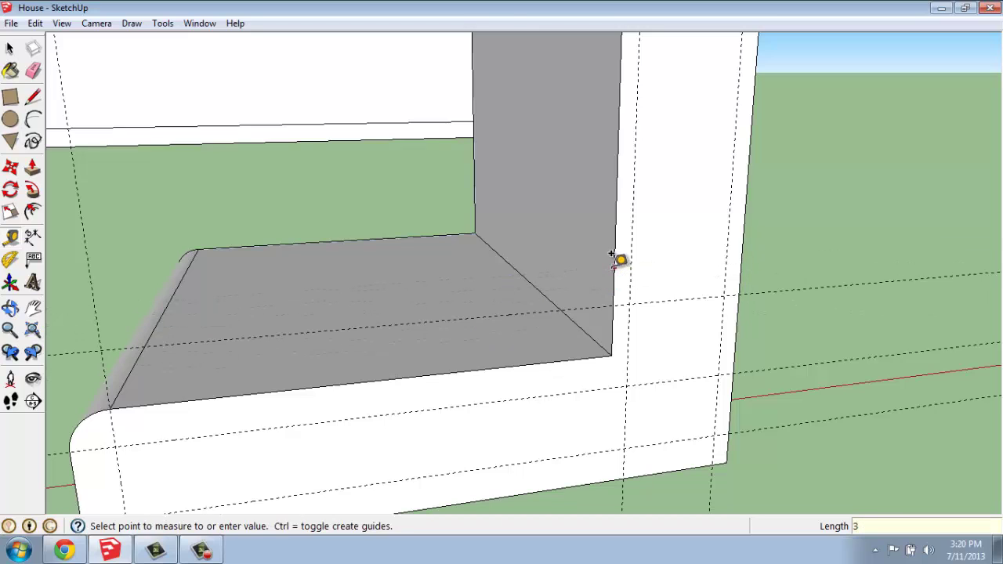
{"action": "left_click", "coordinate": [556, 262]}
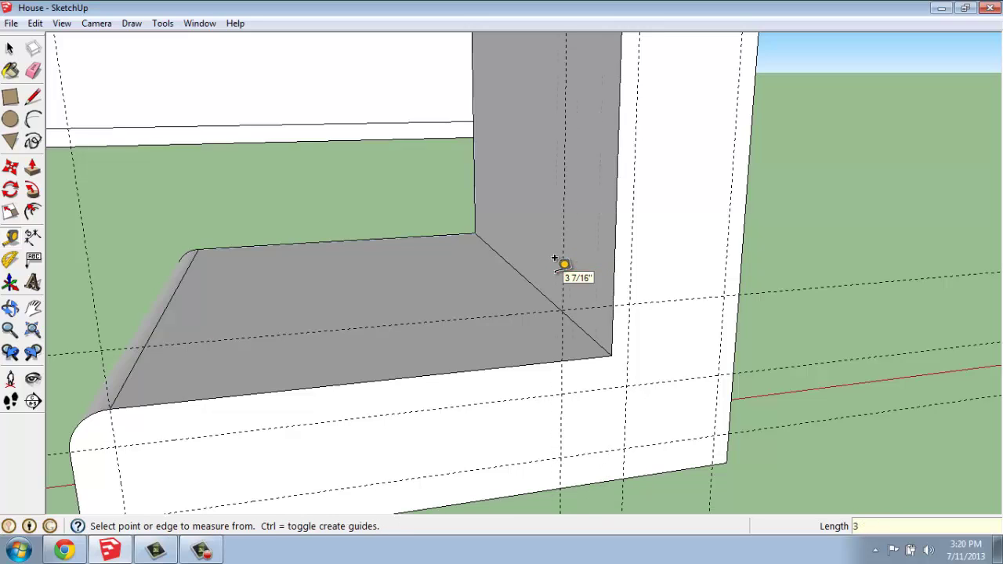
Step: Draw a tangent arc of 3" radius across the inner corner between the seat and the backrest
{"action": "left_click", "coordinate": [33, 119]}
{"action": "left_click", "coordinate": [612, 306]}
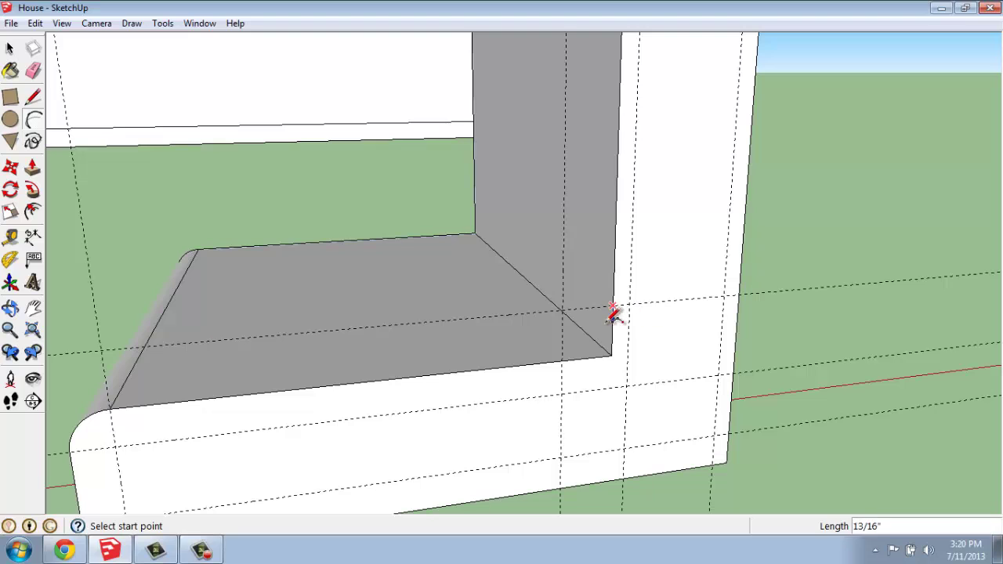
{"action": "left_click", "coordinate": [561, 360]}
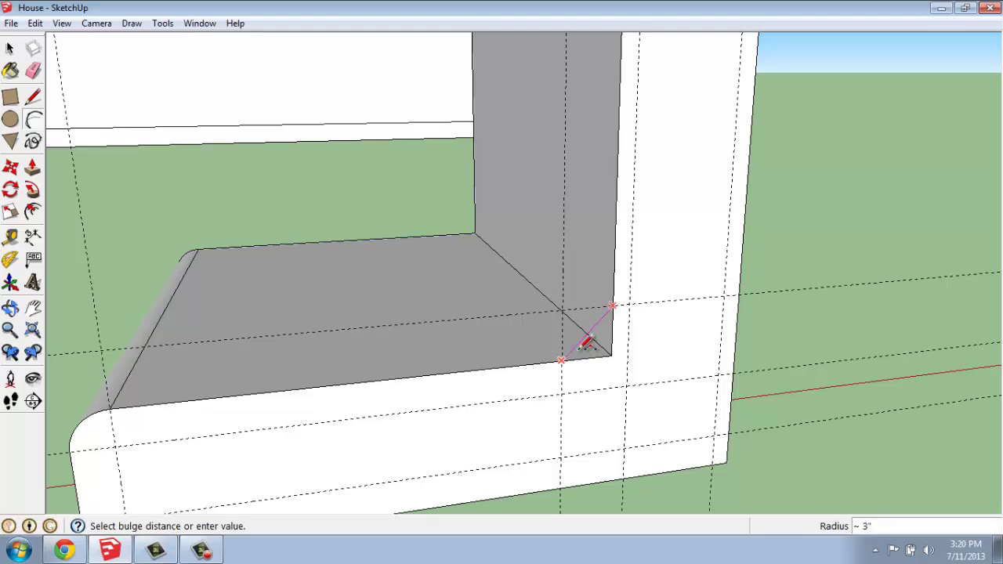
{"action": "left_click", "coordinate": [615, 327]}
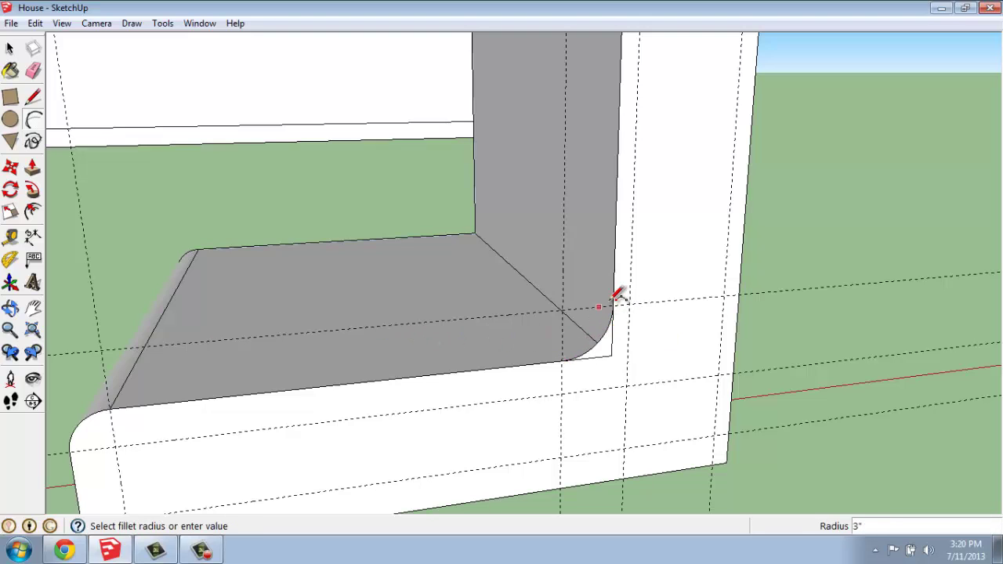
{"action": "scroll", "coordinate": [630, 358], "scroll_direction": "up", "scroll_amount": 2}
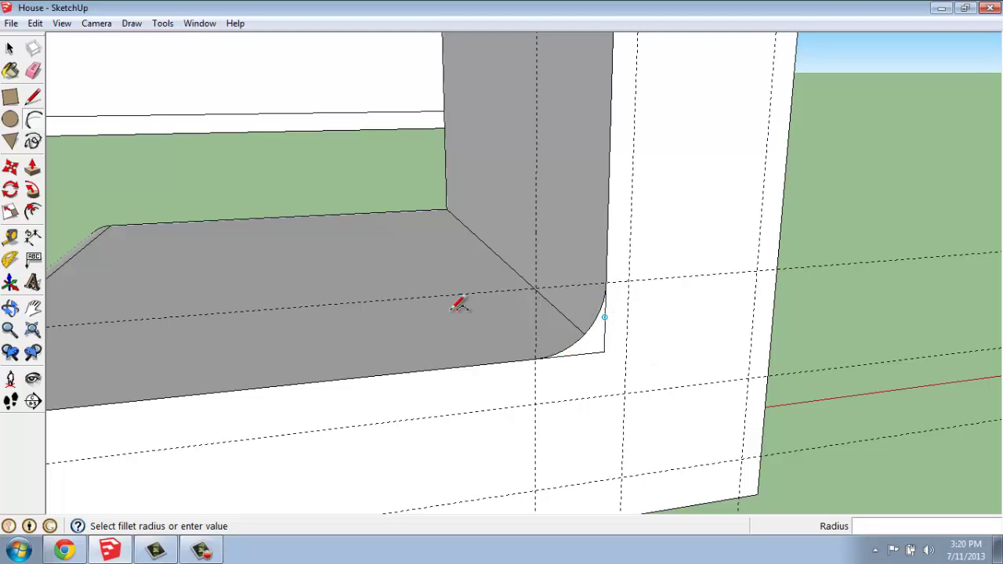
Step: Pull the small corner face behind the arc 3' across the seat's full width to round the seat-to-backrest joint
{"action": "left_click", "coordinate": [31, 171]}
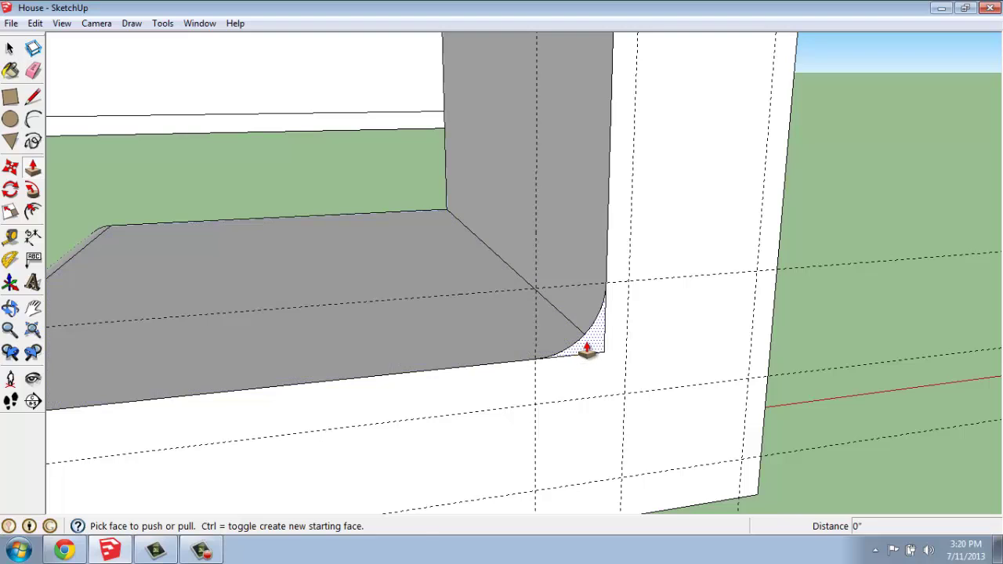
{"action": "left_click_drag", "start_coordinate": [577, 347], "coordinate": [232, 228]}
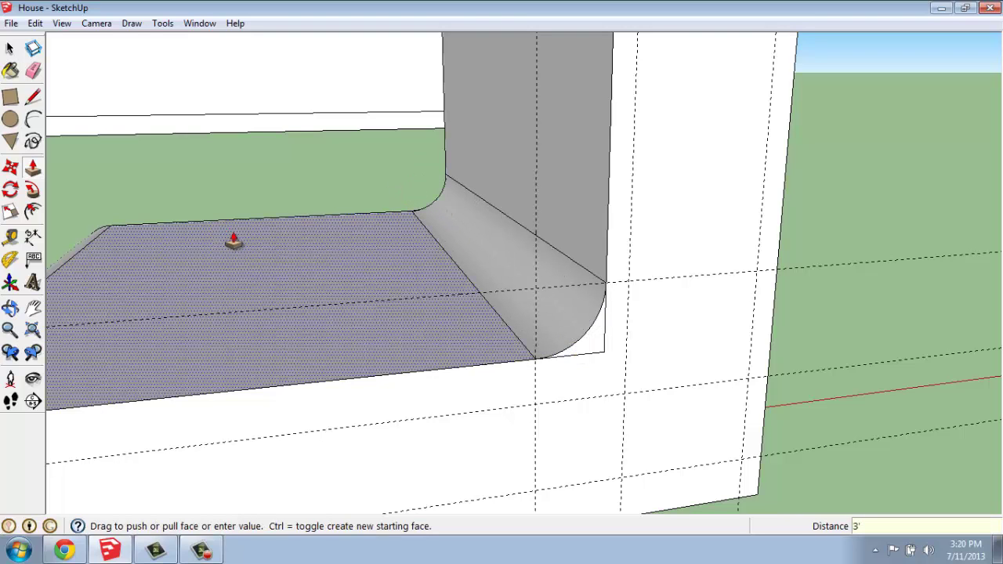
{"action": "middle_click_drag", "start_coordinate": [233, 228], "coordinate": [603, 127]}
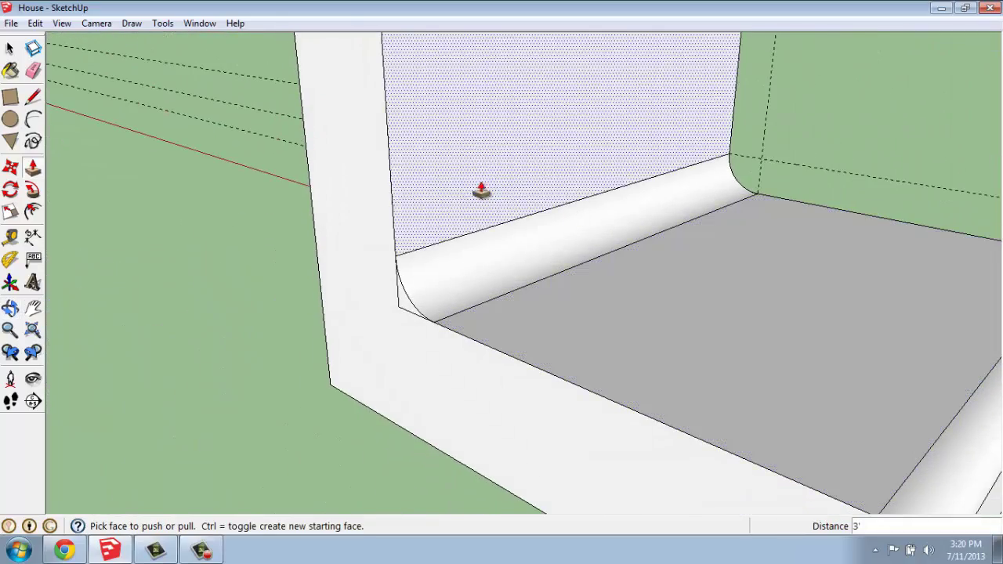
{"action": "scroll", "coordinate": [470, 175], "scroll_direction": "down", "scroll_amount": 5}
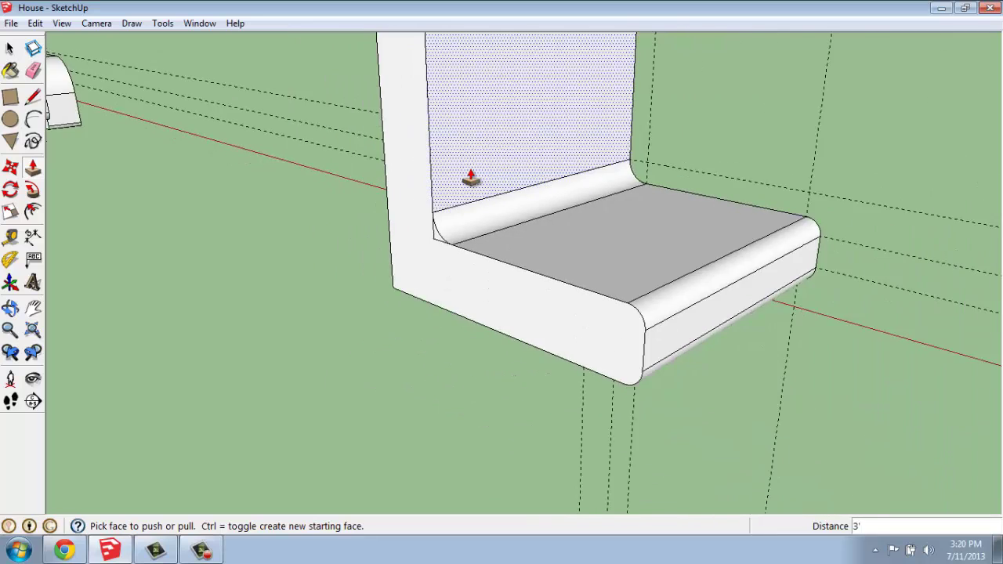
Step: Erase all the guide lines around the seat and backrest
{"action": "middle_click_drag", "start_coordinate": [573, 168], "coordinate": [494, 202]}
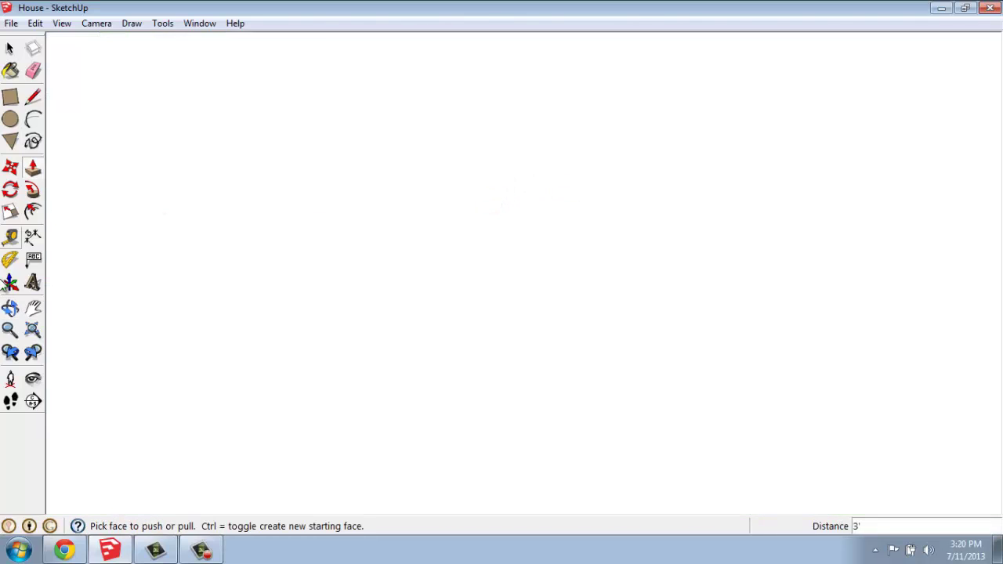
{"action": "left_click", "coordinate": [32, 329]}
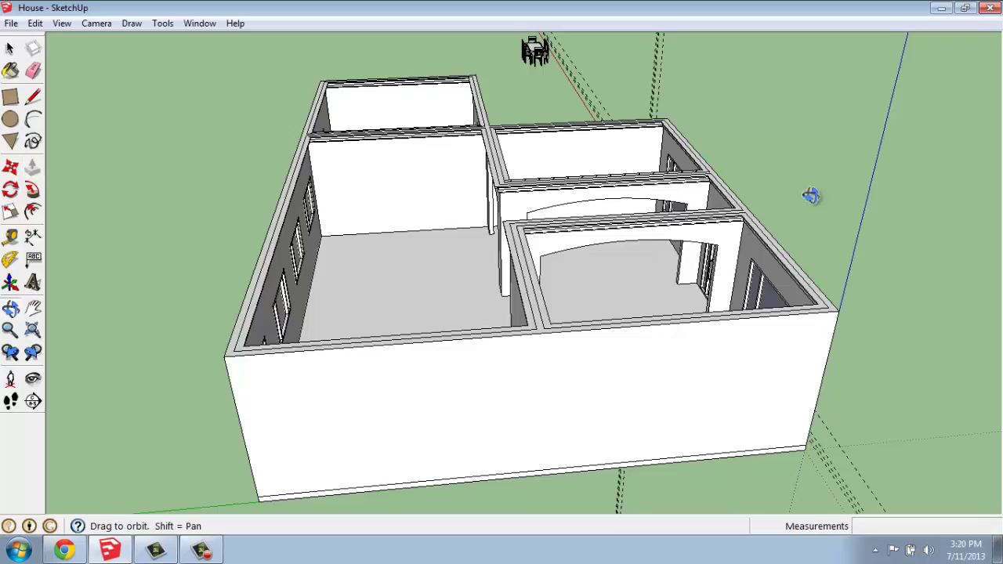
{"action": "middle_click_drag", "start_coordinate": [810, 195], "coordinate": [841, 327]}
{"action": "scroll", "coordinate": [946, 364], "scroll_direction": "up", "scroll_amount": 6}
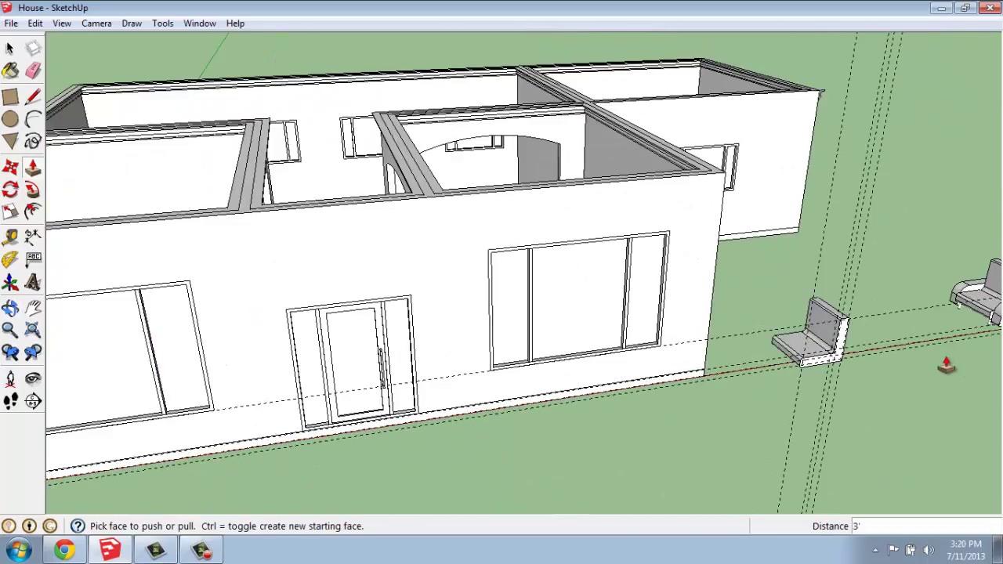
{"action": "scroll", "coordinate": [946, 365], "scroll_direction": "up", "scroll_amount": 3}
{"action": "middle_click_drag", "start_coordinate": [666, 368], "coordinate": [730, 315]}
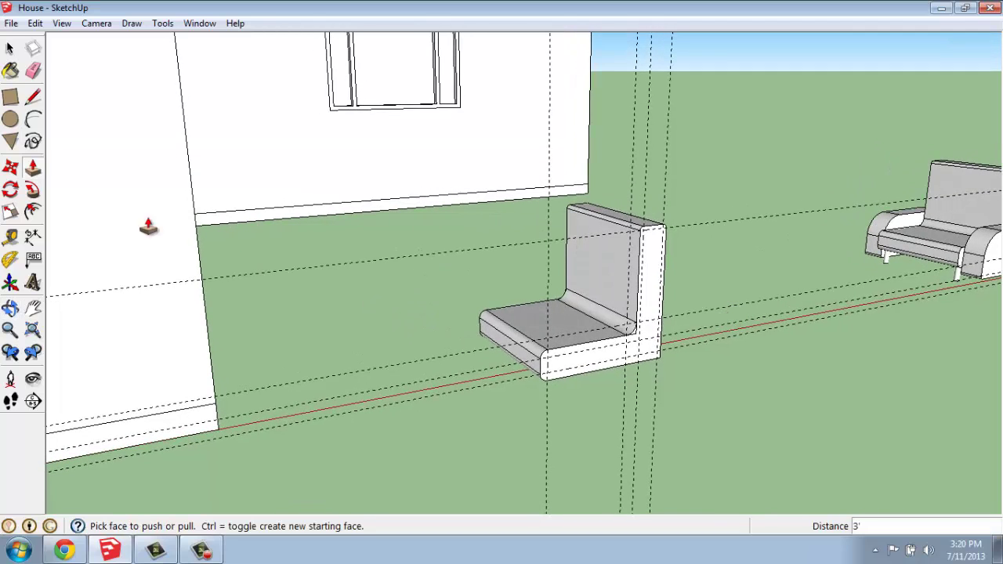
{"action": "left_click", "coordinate": [34, 72]}
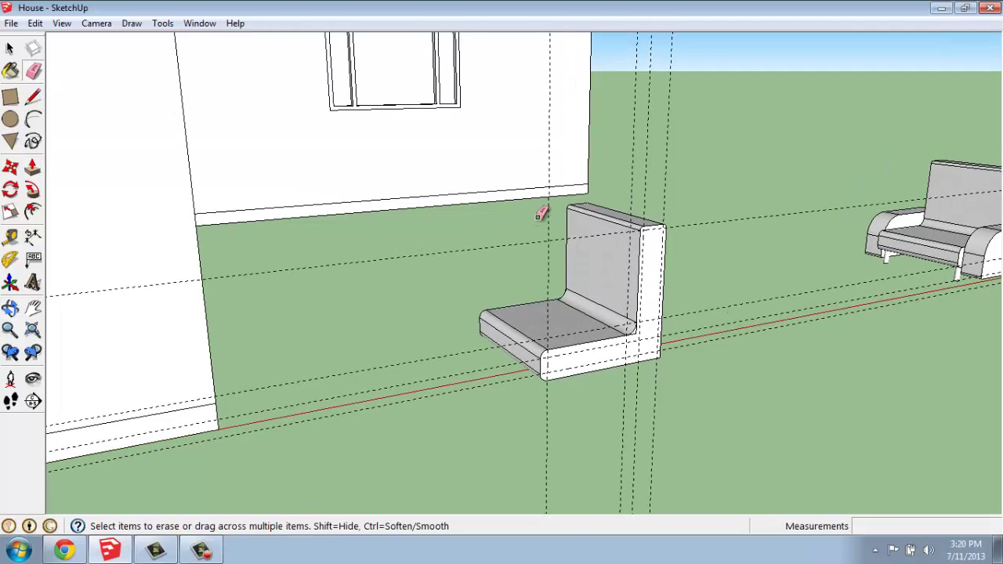
{"action": "left_click_drag", "start_coordinate": [689, 187], "coordinate": [637, 193]}
{"action": "left_click_drag", "start_coordinate": [556, 209], "coordinate": [524, 258]}
{"action": "left_click_drag", "start_coordinate": [649, 421], "coordinate": [853, 392]}
Step: Draw a 30" by 8" rectangle on the ground beside the seat for the armrest
{"action": "scroll", "coordinate": [907, 410], "scroll_direction": "up", "scroll_amount": 4}
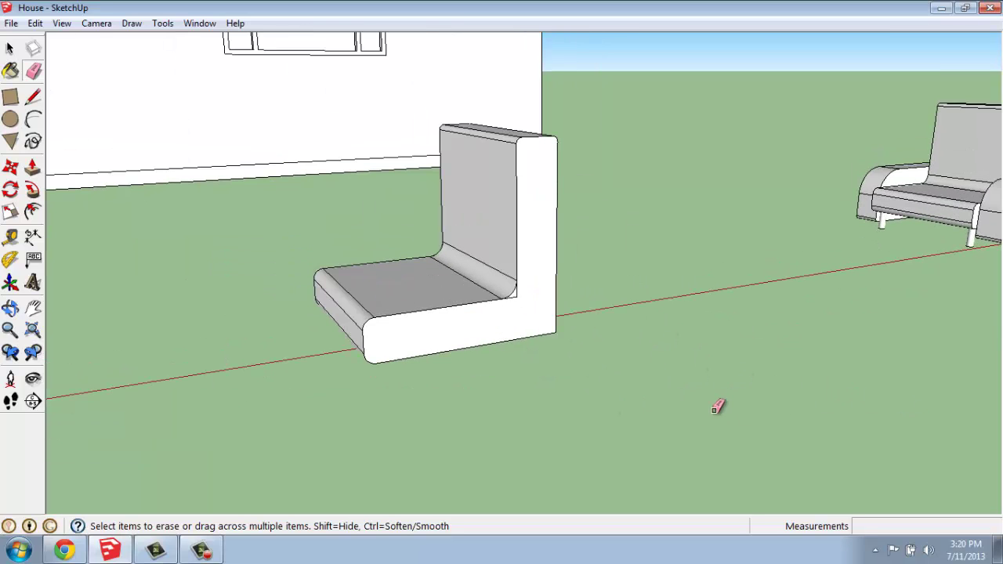
{"action": "mouse_move", "coordinate": [718, 407]}
{"action": "middle_mouse_down"}
{"action": "mouse_move", "coordinate": [766, 399]}
{"action": "mouse_move", "coordinate": [784, 418]}
{"action": "middle_mouse_up"}
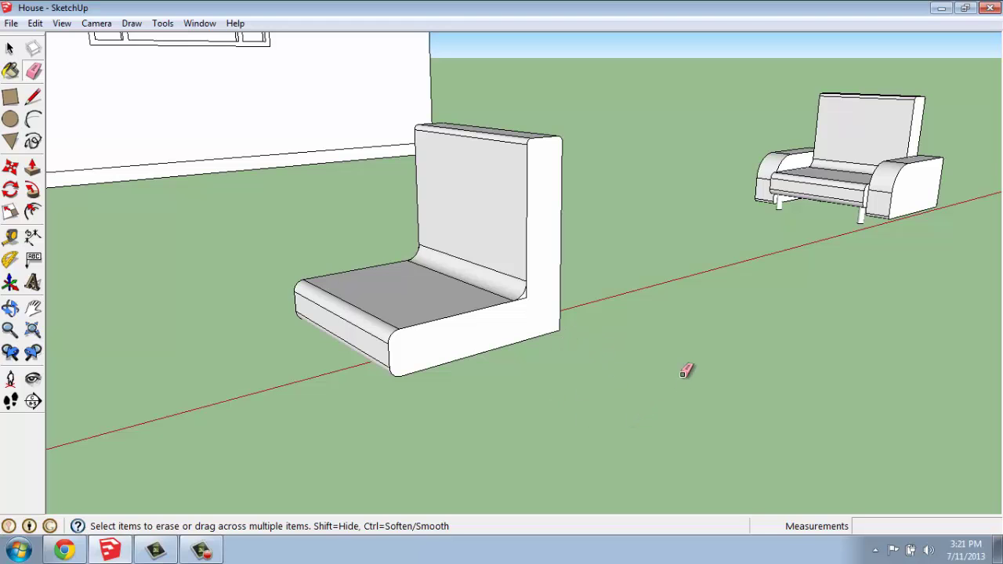
{"action": "scroll", "coordinate": [690, 360], "scroll_direction": "up", "scroll_amount": 3}
{"action": "scroll", "coordinate": [632, 363], "scroll_direction": "down", "scroll_amount": 2}
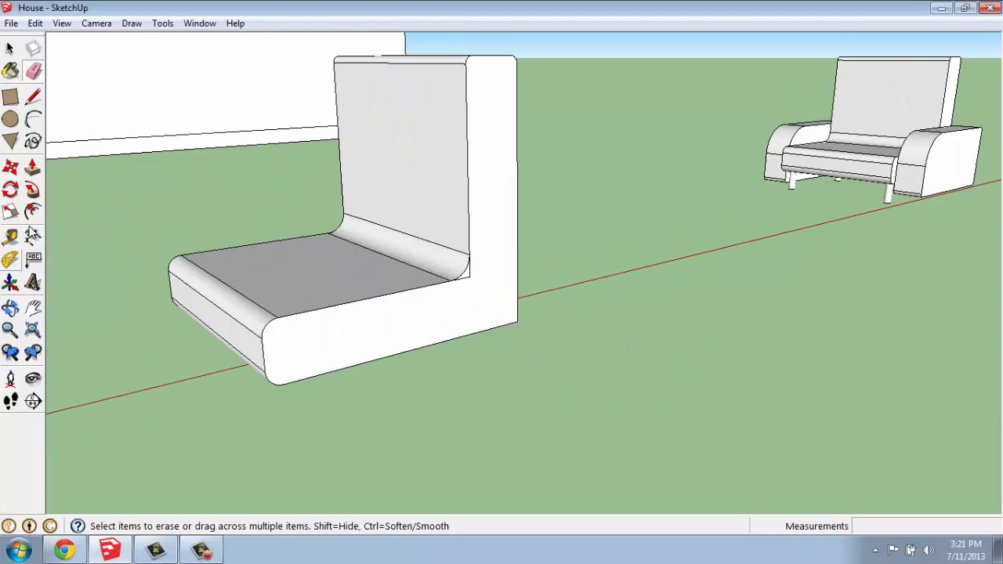
{"action": "left_click", "coordinate": [11, 99]}
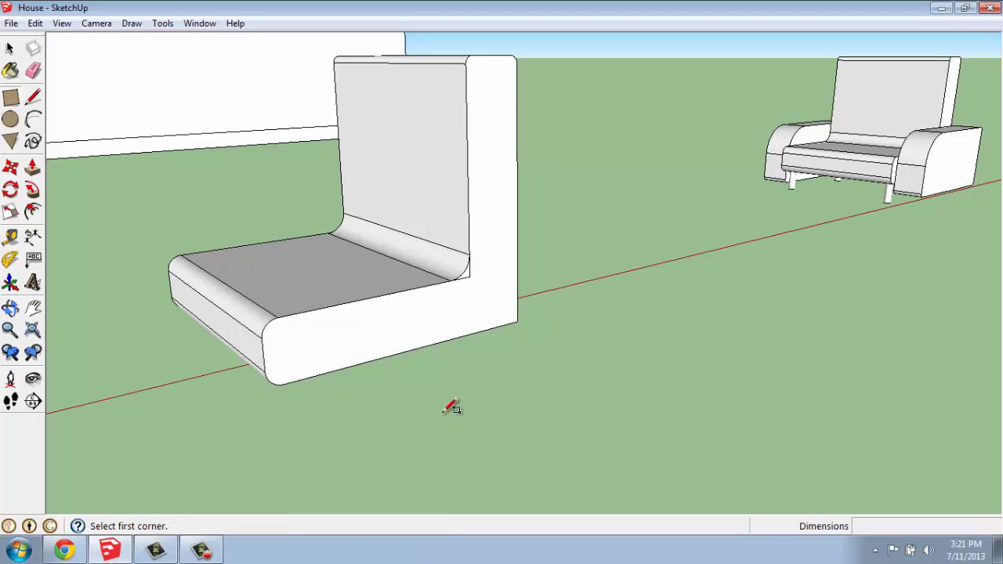
{"action": "left_click", "coordinate": [551, 363]}
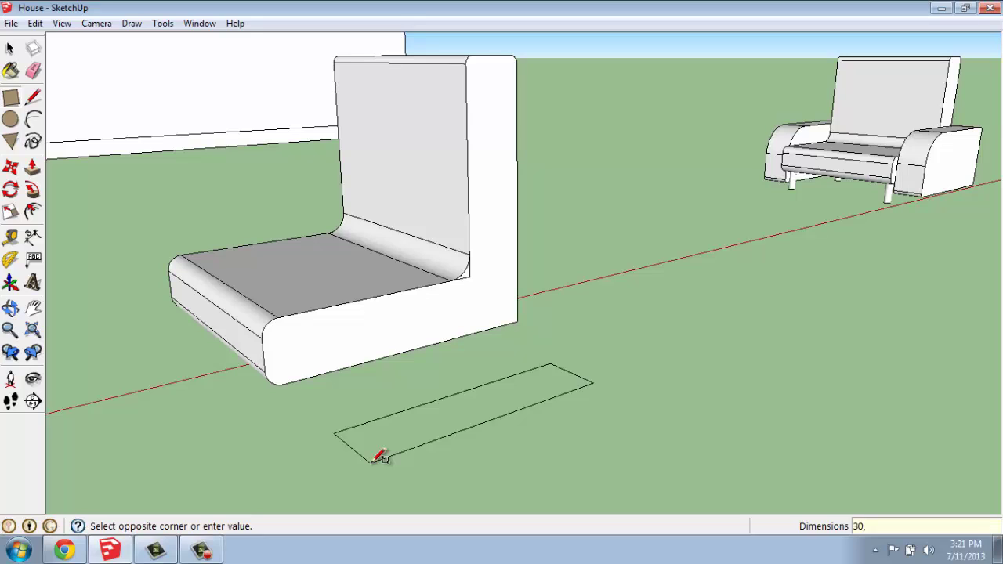
{"action": "type", "text": "8"}
{"action": "key", "text": "Return"}
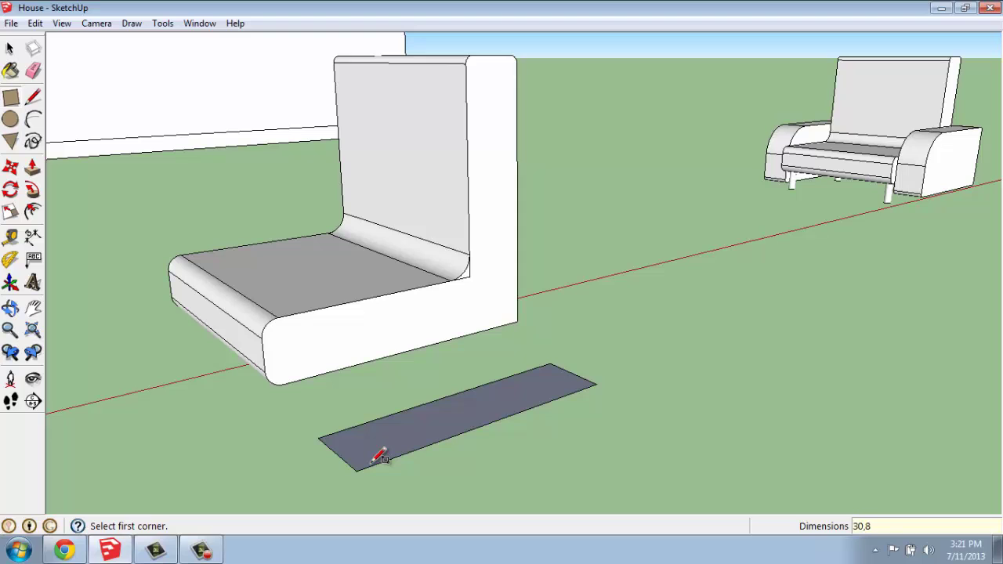
Step: Pull the armrest rectangle up 18" into a block
{"action": "left_click", "coordinate": [32, 166]}
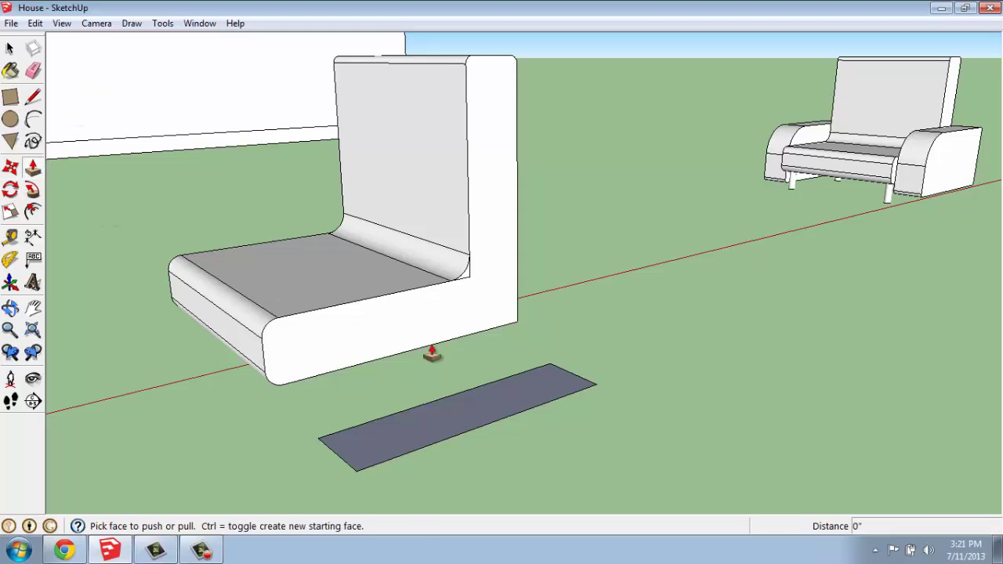
{"action": "left_click_drag", "start_coordinate": [533, 395], "coordinate": [547, 298]}
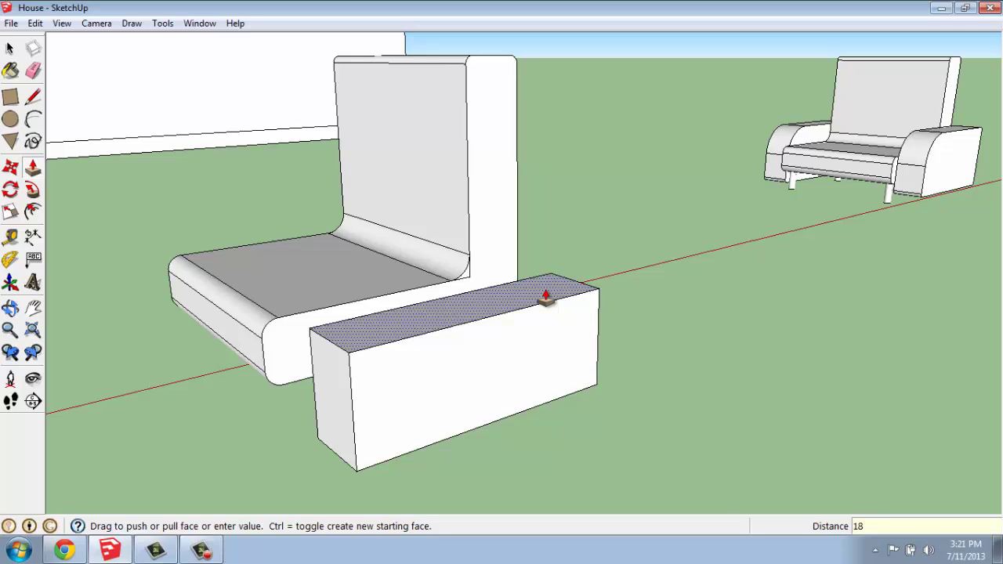
{"action": "type", "text": "18"}
{"action": "key", "text": "Return"}
Step: Place guide lines on the armrest block's outer face, 8" from its front edge and 8" below its top edge
{"action": "scroll", "coordinate": [290, 219], "scroll_direction": "up", "scroll_amount": 3}
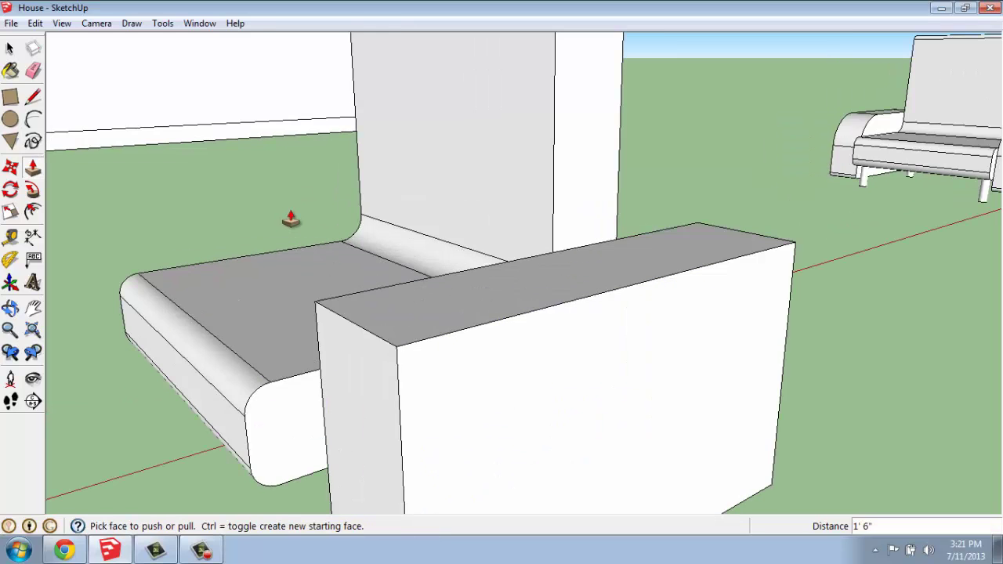
{"action": "scroll", "coordinate": [290, 220], "scroll_direction": "down", "scroll_amount": 3}
{"action": "scroll", "coordinate": [477, 267], "scroll_direction": "up", "scroll_amount": 1}
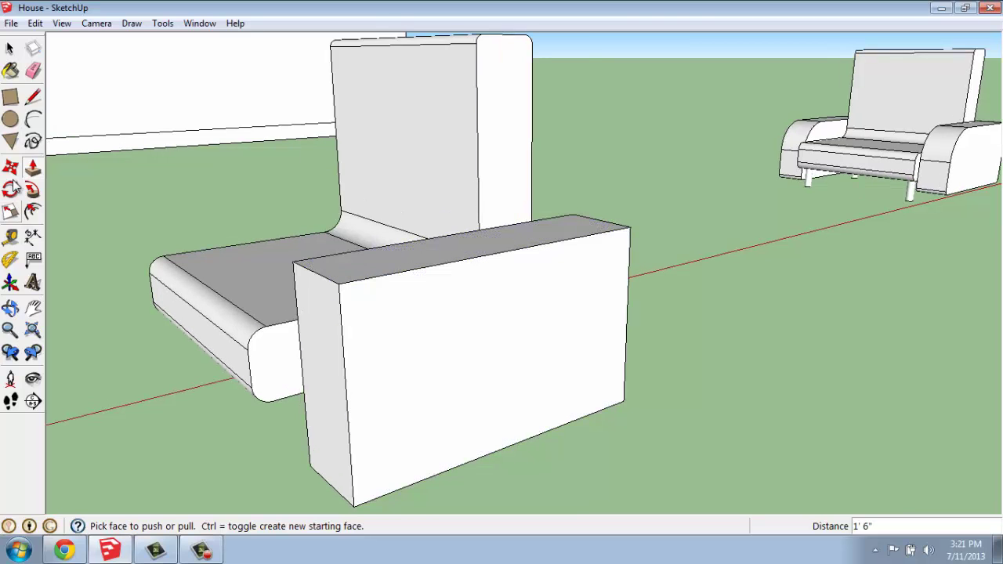
{"action": "left_click", "coordinate": [10, 236]}
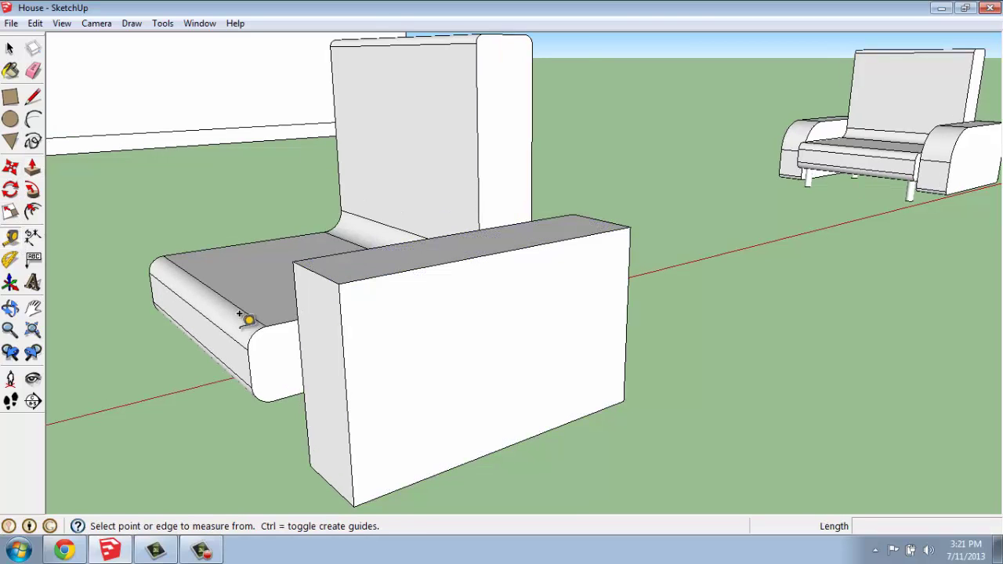
{"action": "left_click", "coordinate": [342, 339]}
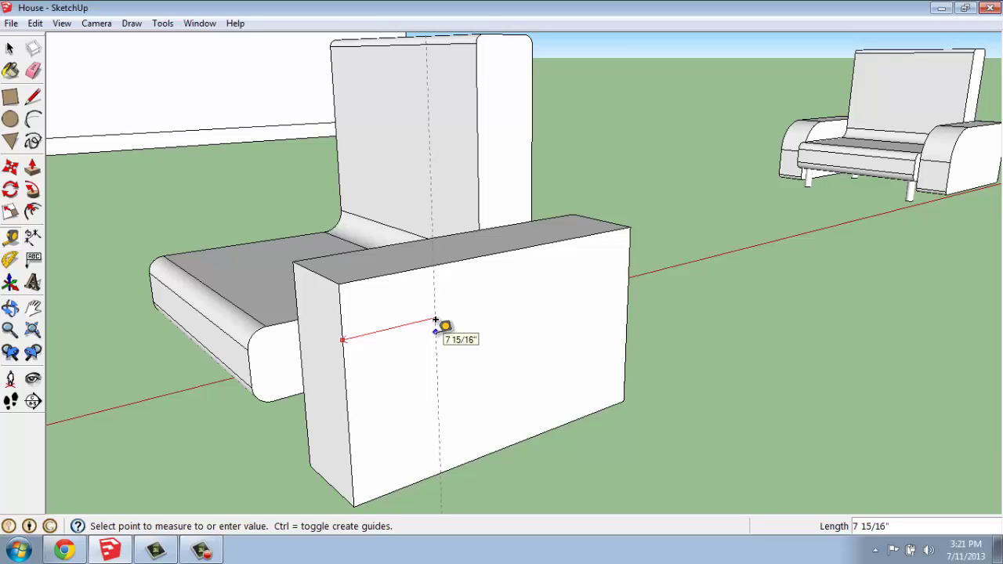
{"action": "type", "text": "8"}
{"action": "key", "text": "Return"}
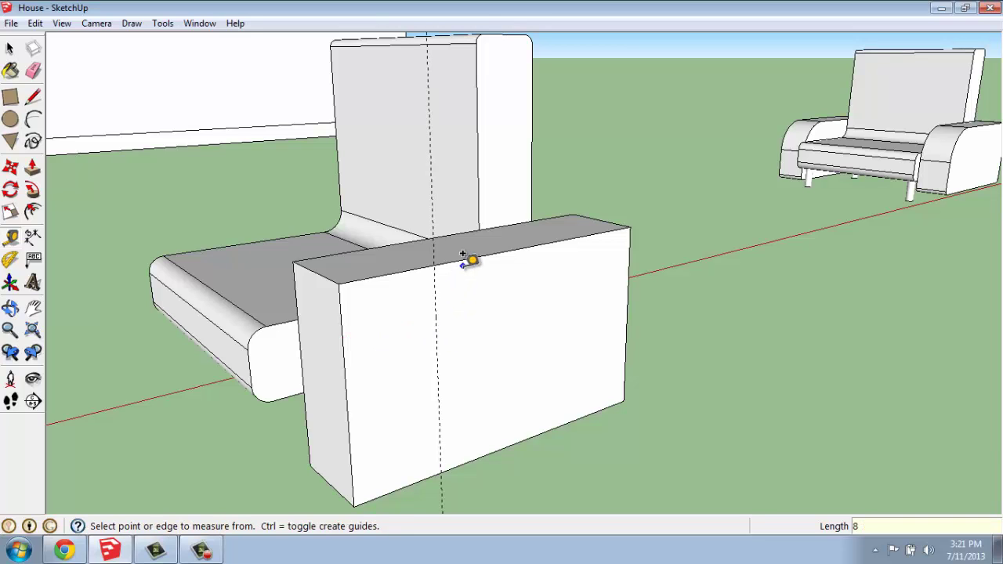
{"action": "left_click", "coordinate": [462, 260]}
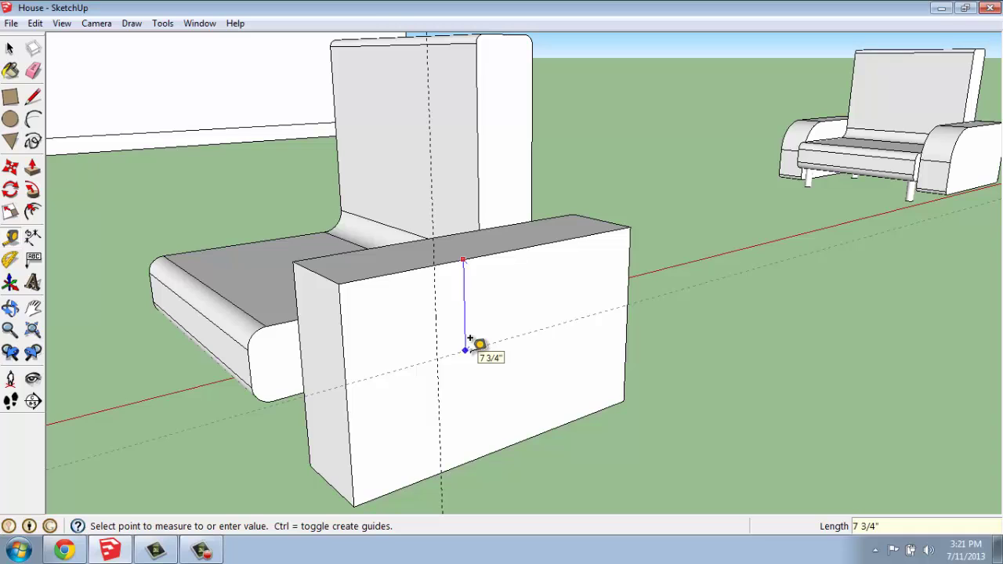
{"action": "type", "text": "8"}
{"action": "key", "text": "Return"}
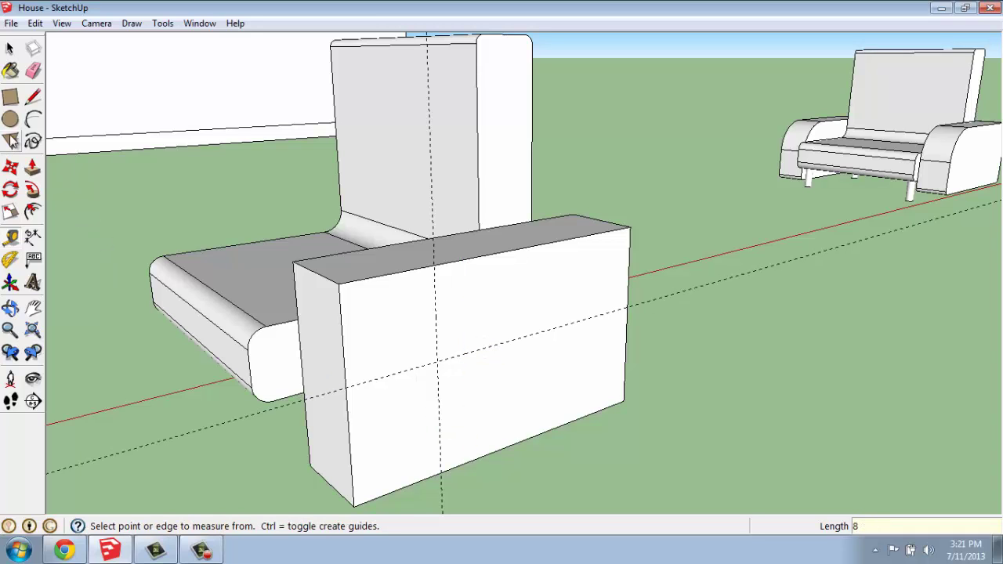
Step: Draw an arc tangent to the edges between the two guides across the armrest's upper front corner, with an 8" radius
{"action": "left_click", "coordinate": [34, 121]}
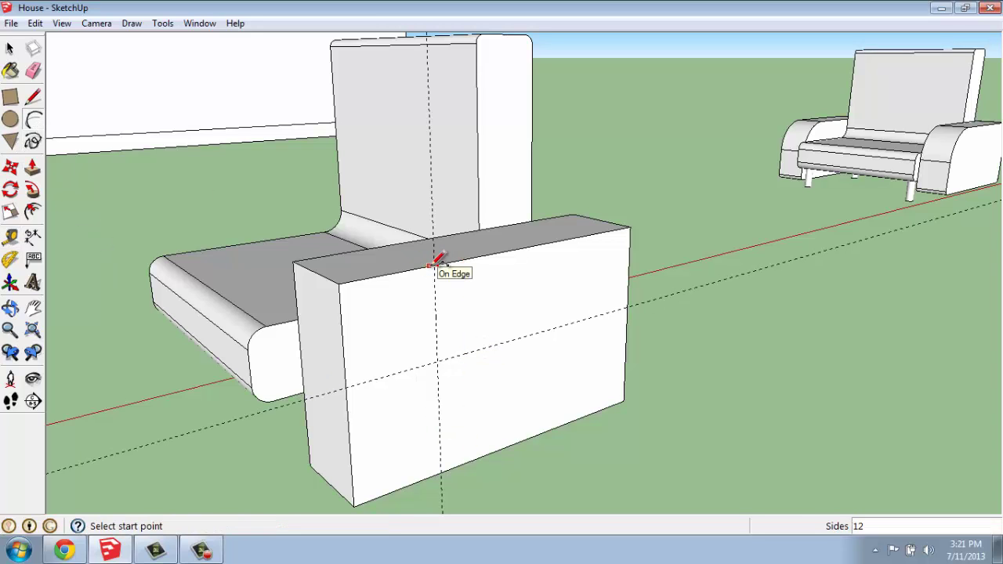
{"action": "left_click", "coordinate": [433, 266]}
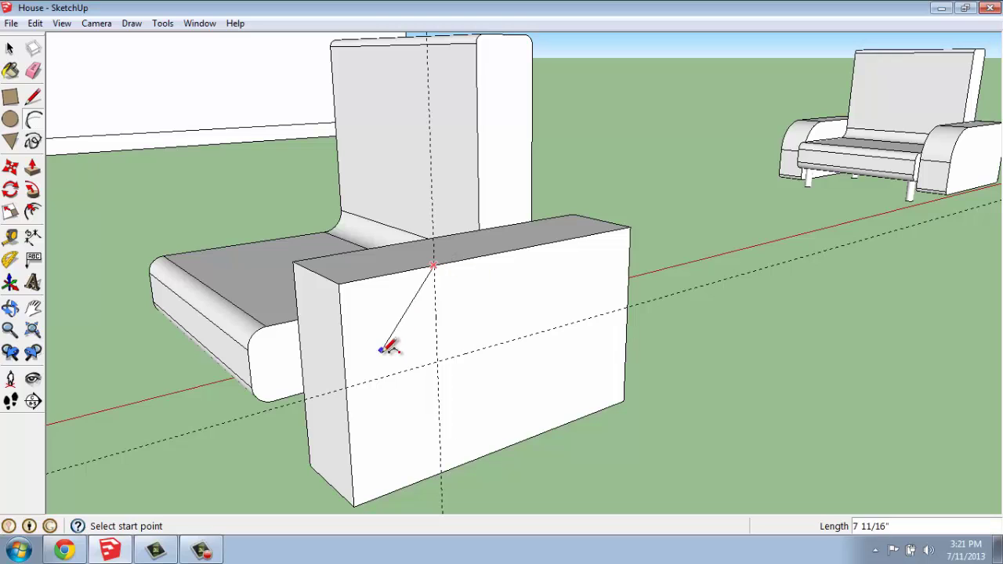
{"action": "left_click", "coordinate": [345, 387]}
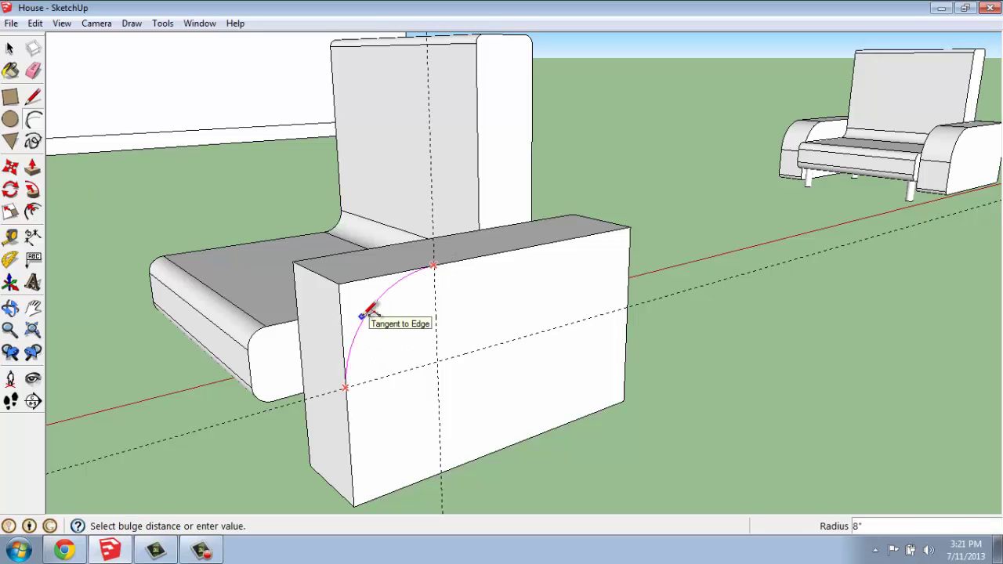
{"action": "left_click", "coordinate": [371, 311]}
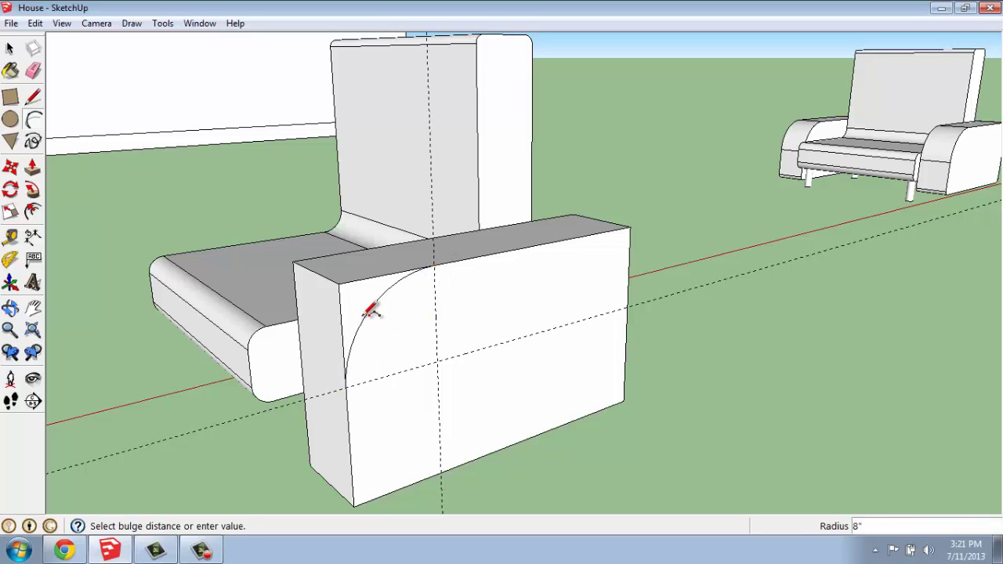
Step: Push the corner face outside the large arc 8" through the block to round the armrest's upper front
{"action": "left_click", "coordinate": [33, 167]}
{"action": "left_click", "coordinate": [351, 295]}
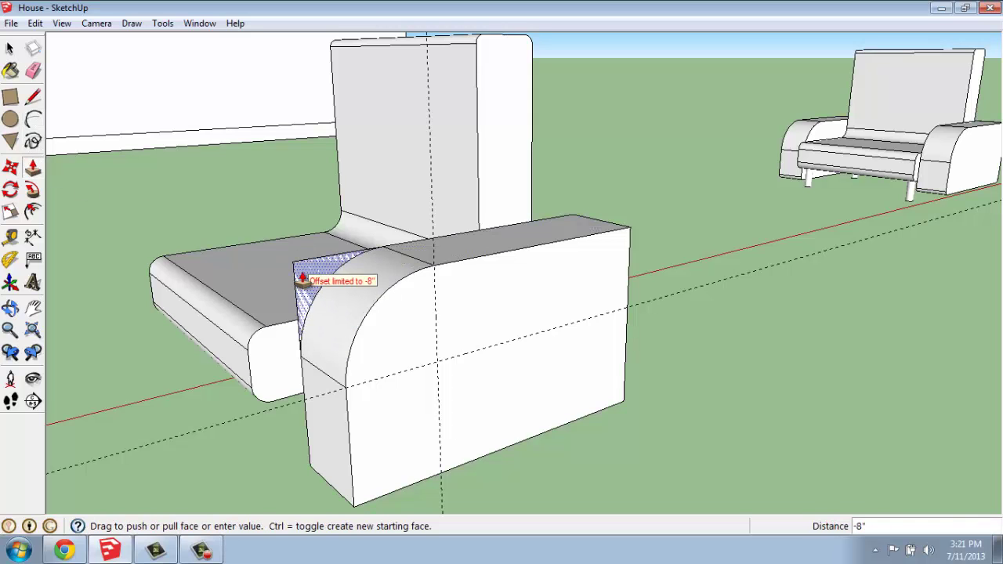
{"action": "left_click", "coordinate": [302, 279]}
Step: Place guide lines on the armrest's outer face, 1" below its top edge and 1" in from its back edge
{"action": "middle_click_drag", "start_coordinate": [596, 291], "coordinate": [504, 285]}
{"action": "scroll", "coordinate": [523, 208], "scroll_direction": "up", "scroll_amount": 1}
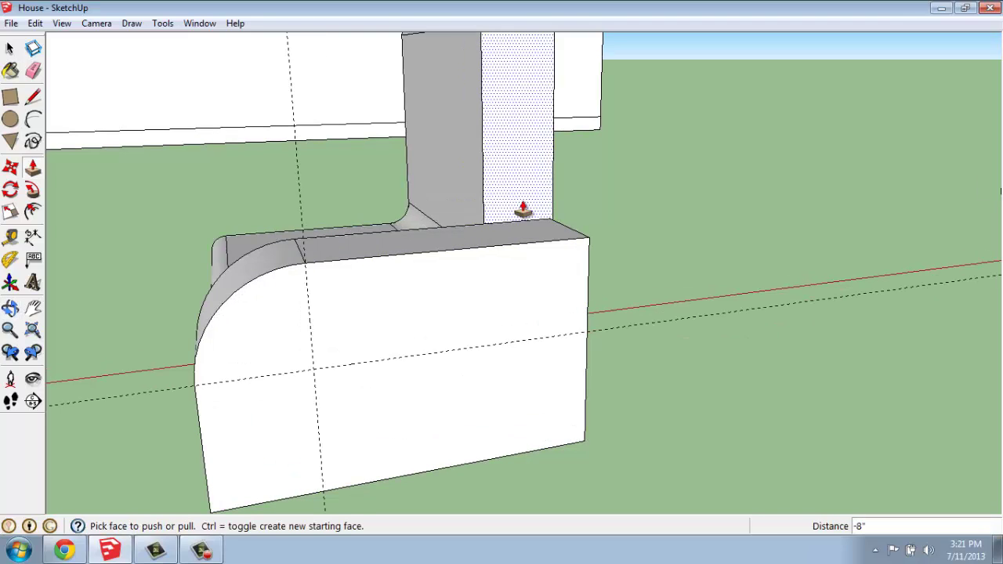
{"action": "scroll", "coordinate": [589, 242], "scroll_direction": "up", "scroll_amount": 3}
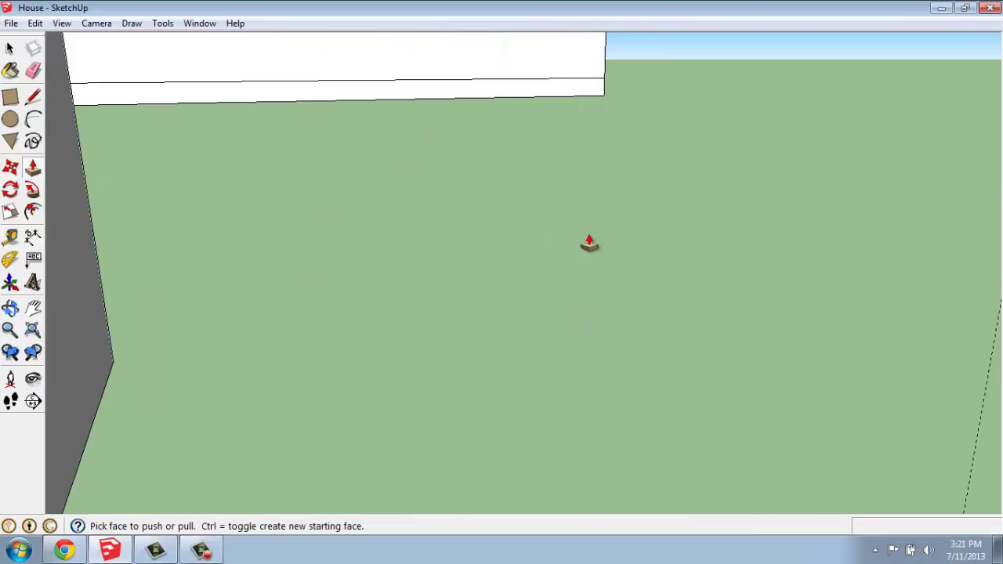
{"action": "scroll", "coordinate": [589, 244], "scroll_direction": "down", "scroll_amount": 3}
{"action": "middle_click_drag", "start_coordinate": [600, 246], "coordinate": [629, 275]}
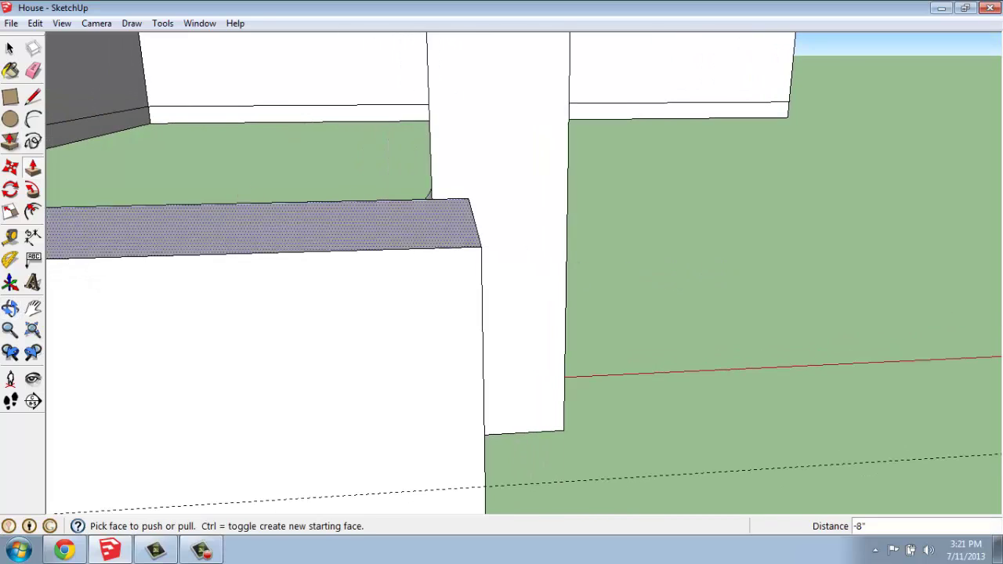
{"action": "left_click", "coordinate": [11, 239]}
{"action": "left_click", "coordinate": [355, 249]}
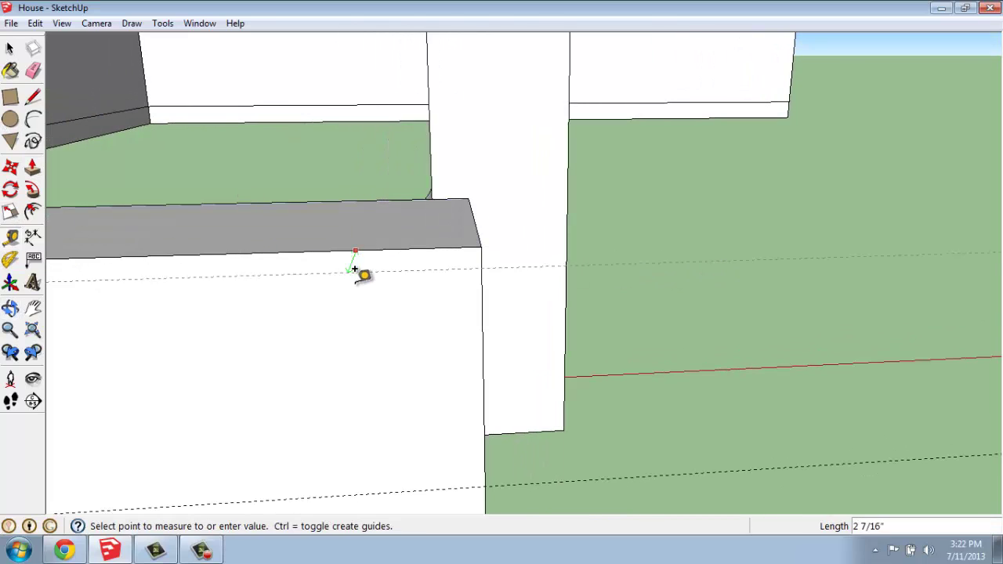
{"action": "left_click", "coordinate": [355, 270]}
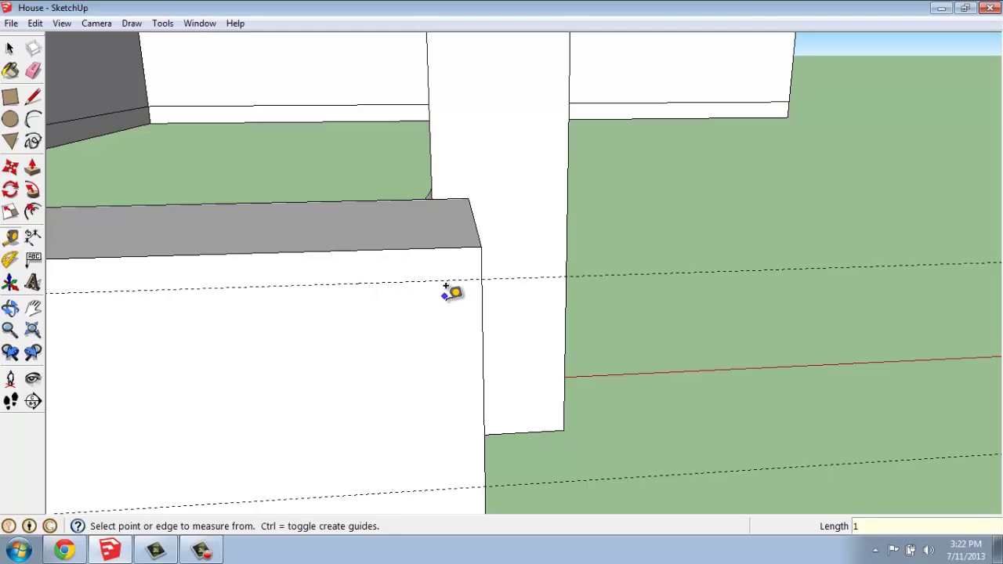
{"action": "left_click", "coordinate": [482, 285]}
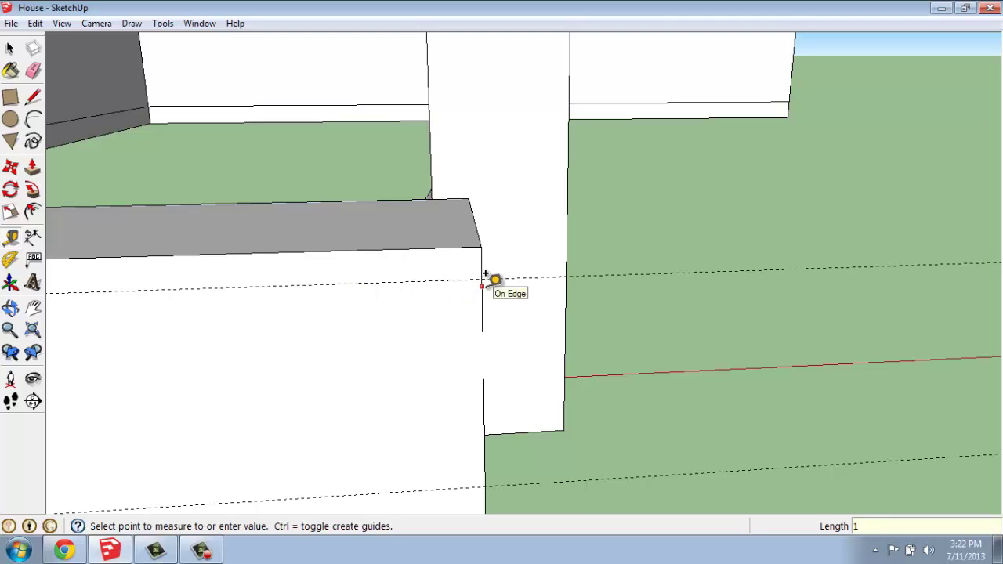
{"action": "left_click", "coordinate": [433, 285]}
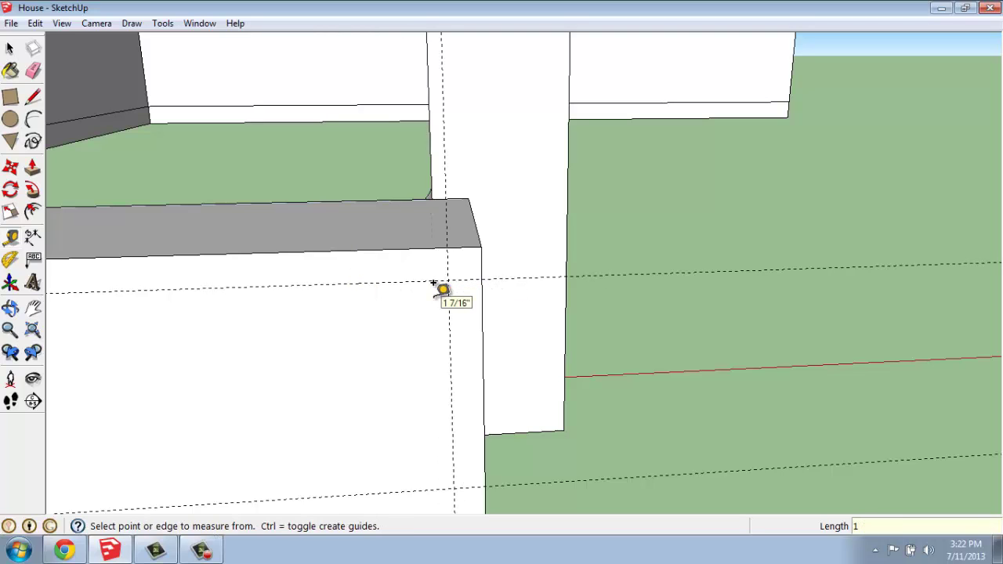
Step: Draw a 1" radius arc between the new guides across the armrest's upper back corner
{"action": "left_click", "coordinate": [33, 118]}
{"action": "left_click", "coordinate": [446, 249]}
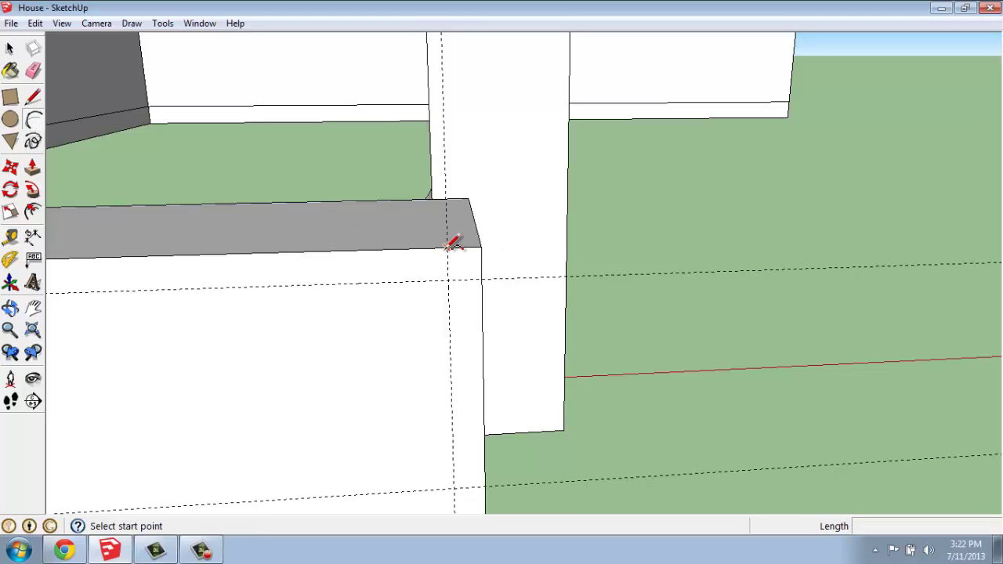
{"action": "left_click", "coordinate": [481, 278]}
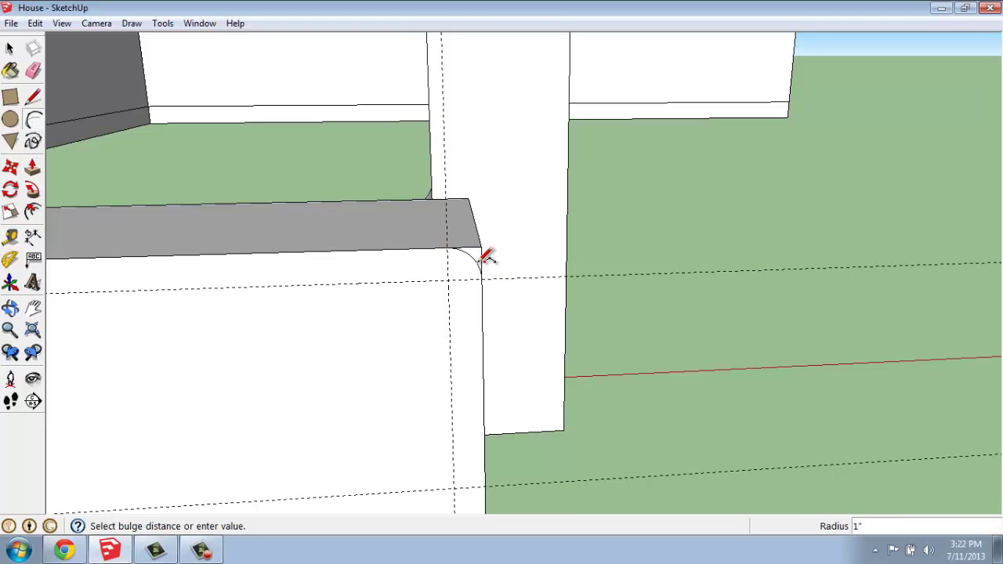
{"action": "left_click", "coordinate": [485, 258]}
Step: Push the small corner face outside the 1" arc 8" through the block to round the armrest's upper back
{"action": "key", "text": "p"}
{"action": "left_click", "coordinate": [477, 262]}
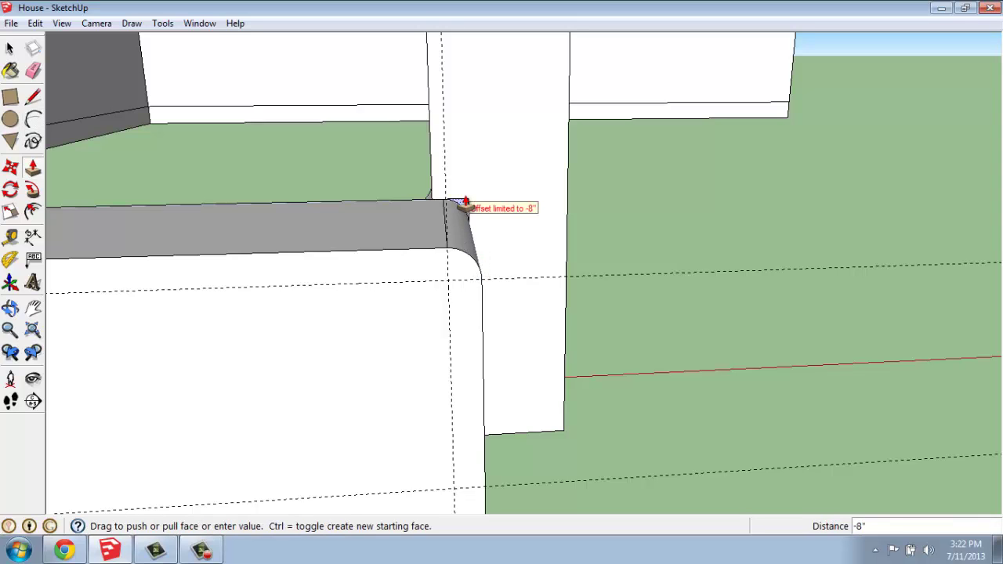
{"action": "left_click", "coordinate": [466, 203]}
Step: Erase all four guide lines around the armrest
{"action": "middle_click_drag", "start_coordinate": [465, 203], "coordinate": [326, 336]}
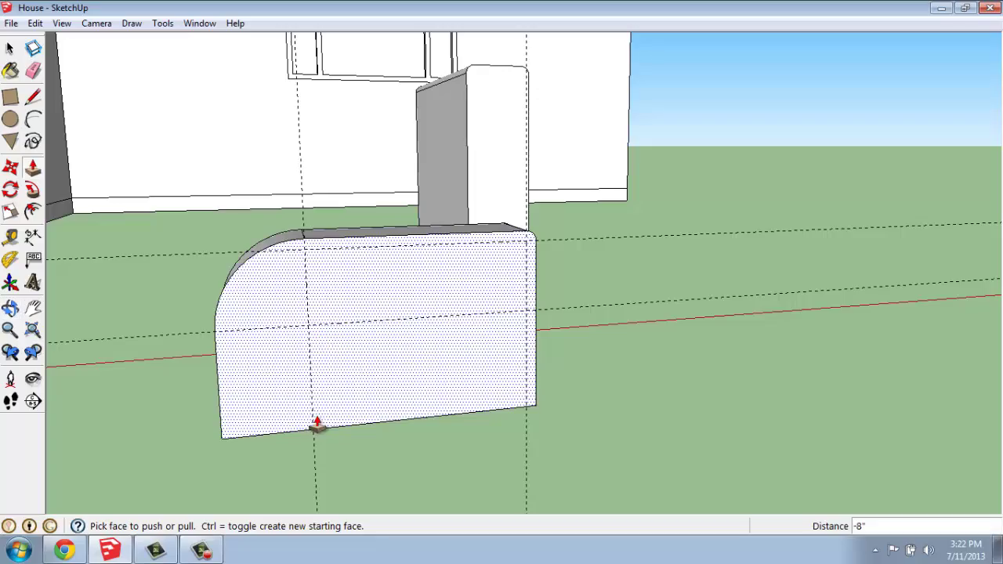
{"action": "middle_click_drag", "start_coordinate": [316, 423], "coordinate": [350, 376]}
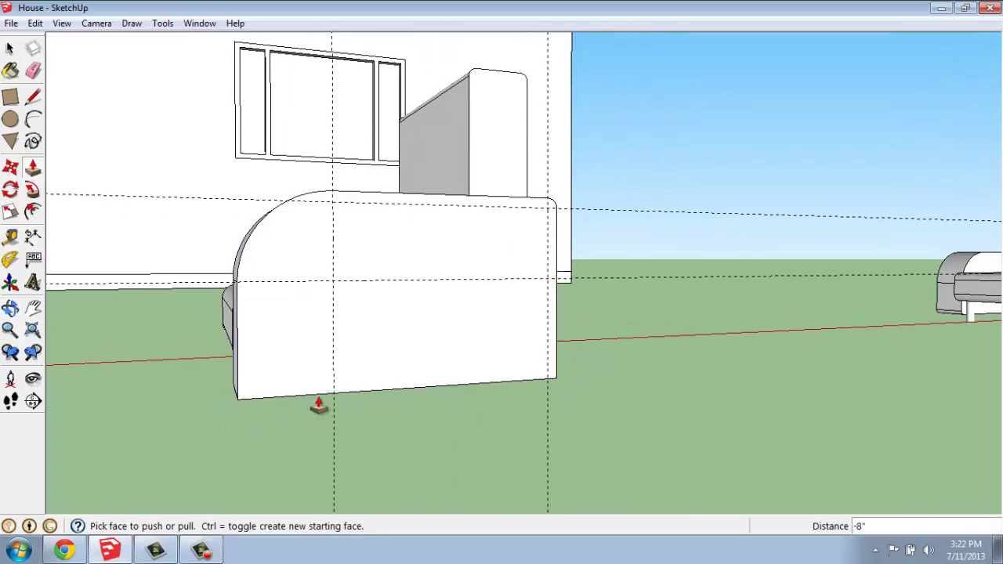
{"action": "middle_click_drag", "start_coordinate": [306, 399], "coordinate": [370, 389]}
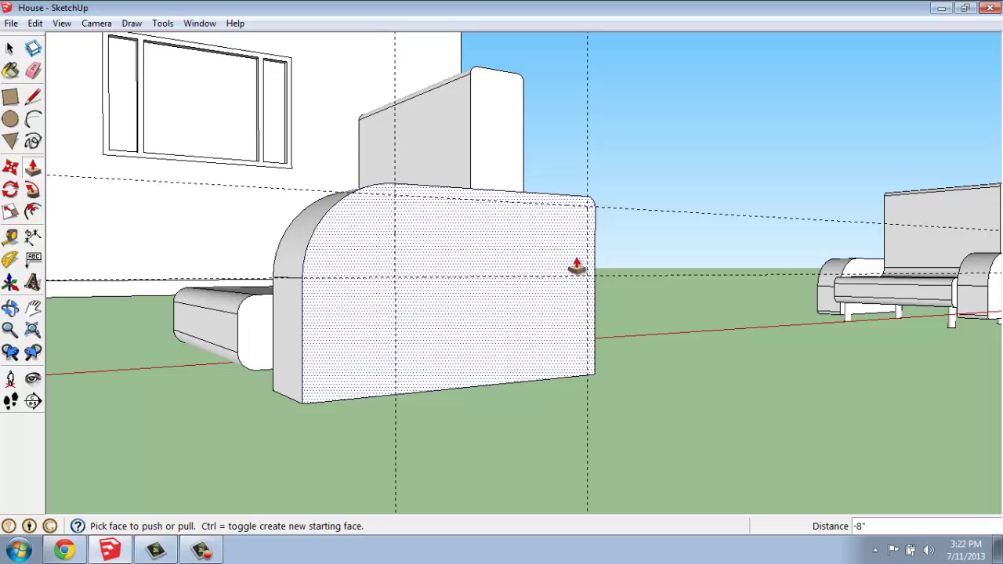
{"action": "middle_click_drag", "start_coordinate": [369, 247], "coordinate": [414, 292]}
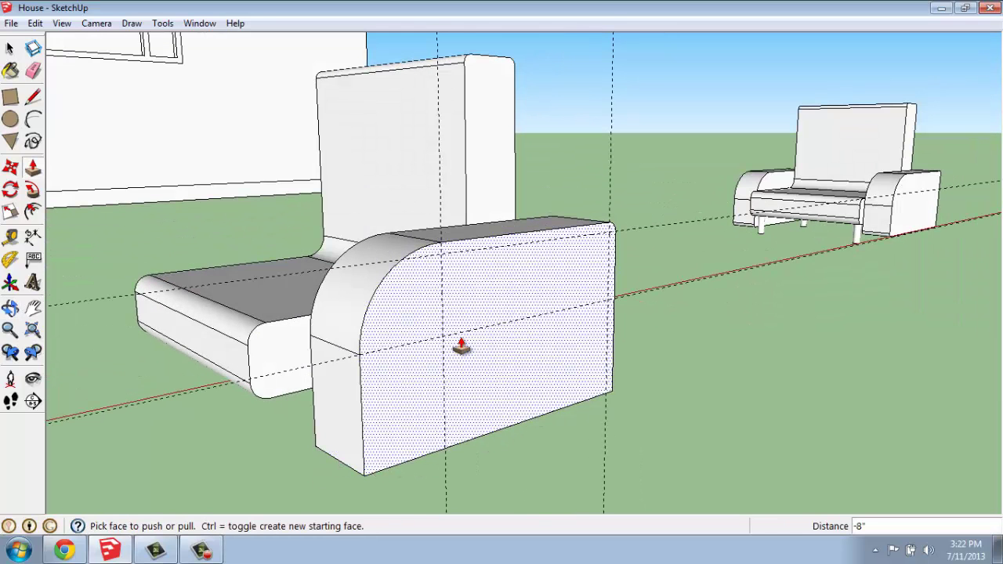
{"action": "scroll", "coordinate": [385, 335], "scroll_direction": "down", "scroll_amount": 1}
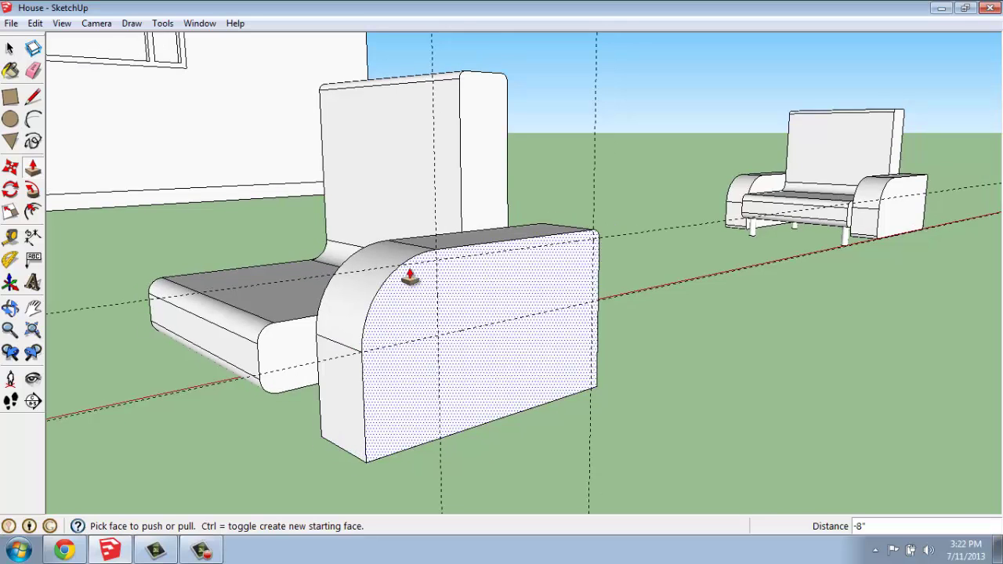
{"action": "middle_click_drag", "start_coordinate": [409, 276], "coordinate": [409, 290]}
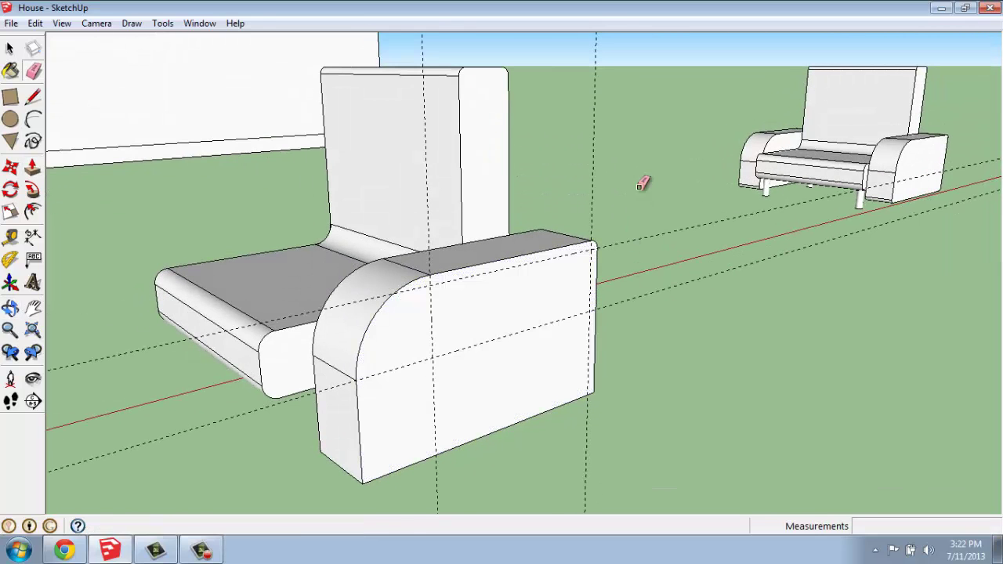
{"action": "key", "text": "e"}
{"action": "left_click_drag", "start_coordinate": [649, 201], "coordinate": [651, 317]}
{"action": "left_click_drag", "start_coordinate": [612, 191], "coordinate": [473, 196]}
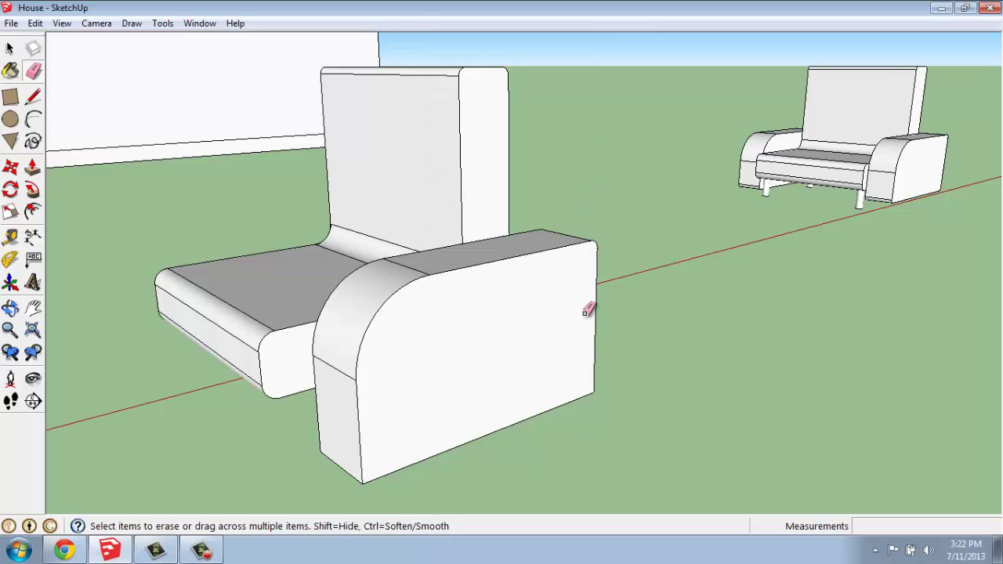
Step: Select all the connected geometry of the armrest and make it a group
{"action": "mouse_move", "coordinate": [588, 311]}
{"action": "middle_mouse_down"}
{"action": "mouse_move", "coordinate": [313, 293]}
{"action": "mouse_move", "coordinate": [564, 253]}
{"action": "middle_mouse_up"}
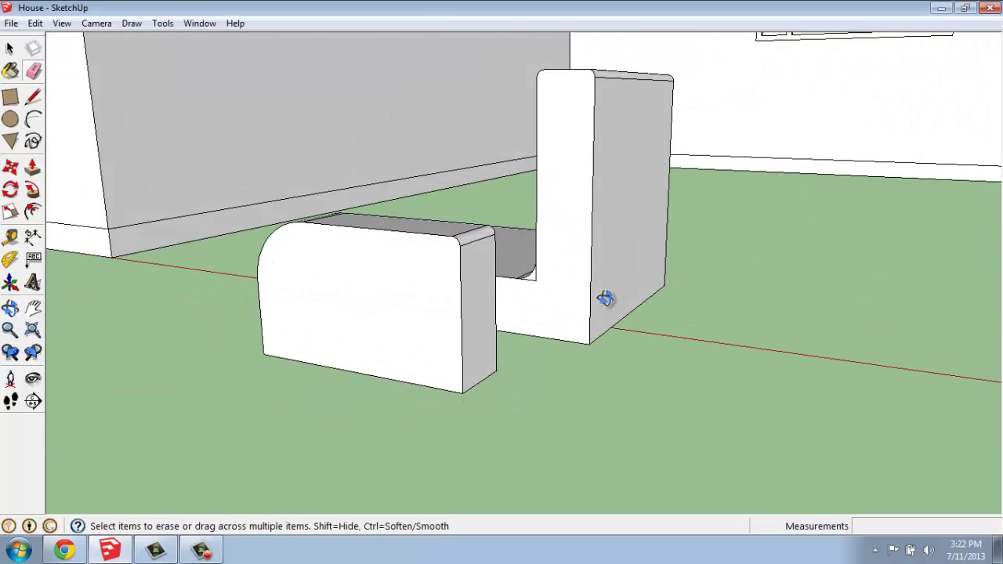
{"action": "middle_click_drag", "start_coordinate": [606, 299], "coordinate": [567, 284]}
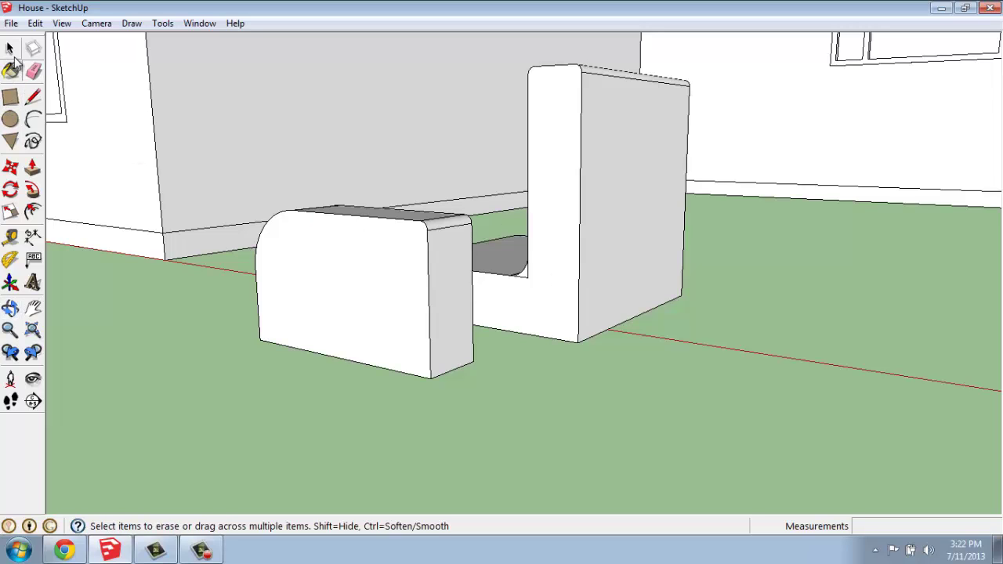
{"action": "left_click", "coordinate": [10, 50]}
{"action": "triple_click", "coordinate": [436, 354]}
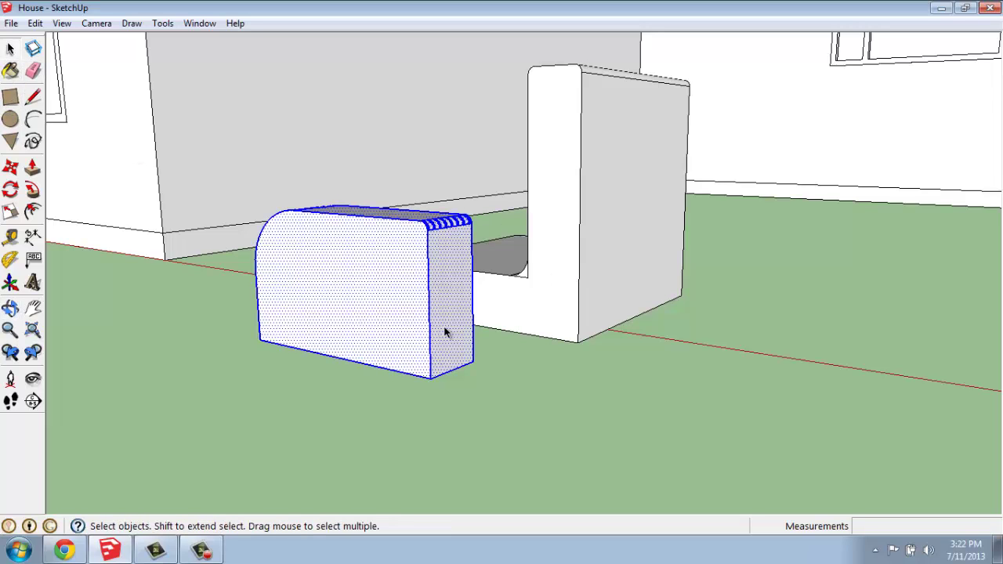
{"action": "scroll", "coordinate": [518, 362], "scroll_direction": "up", "scroll_amount": 2}
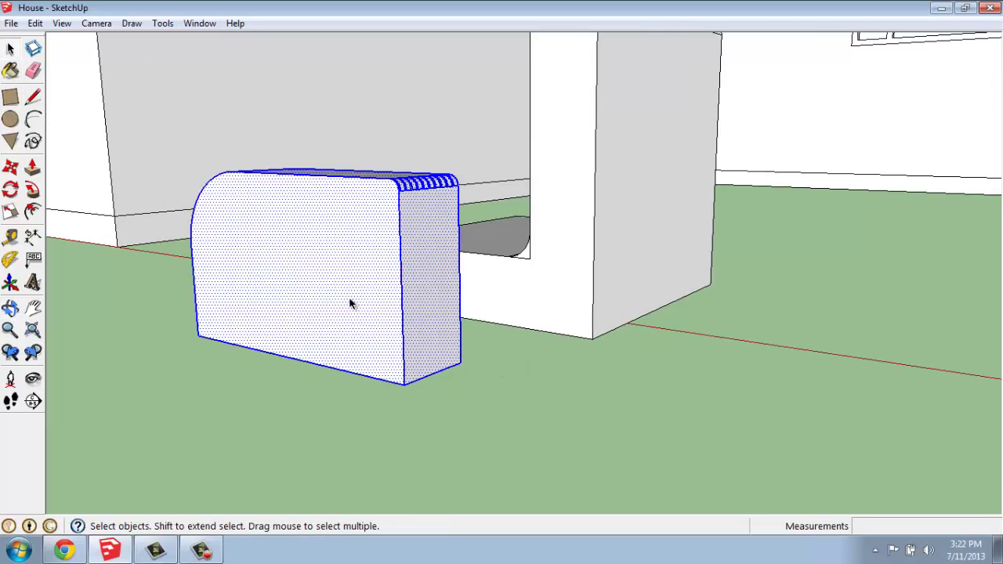
{"action": "right_click", "coordinate": [384, 328]}
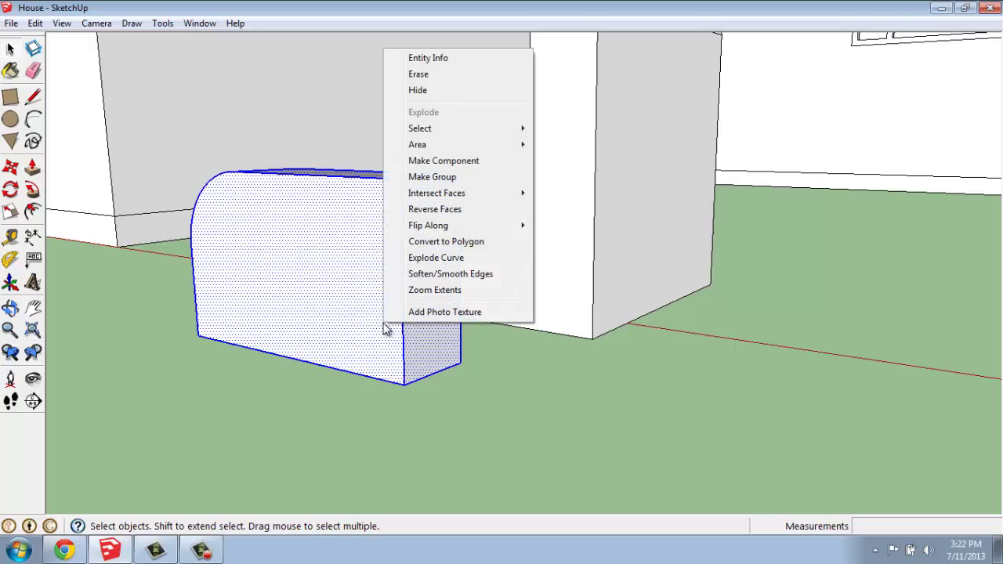
{"action": "left_click", "coordinate": [452, 180]}
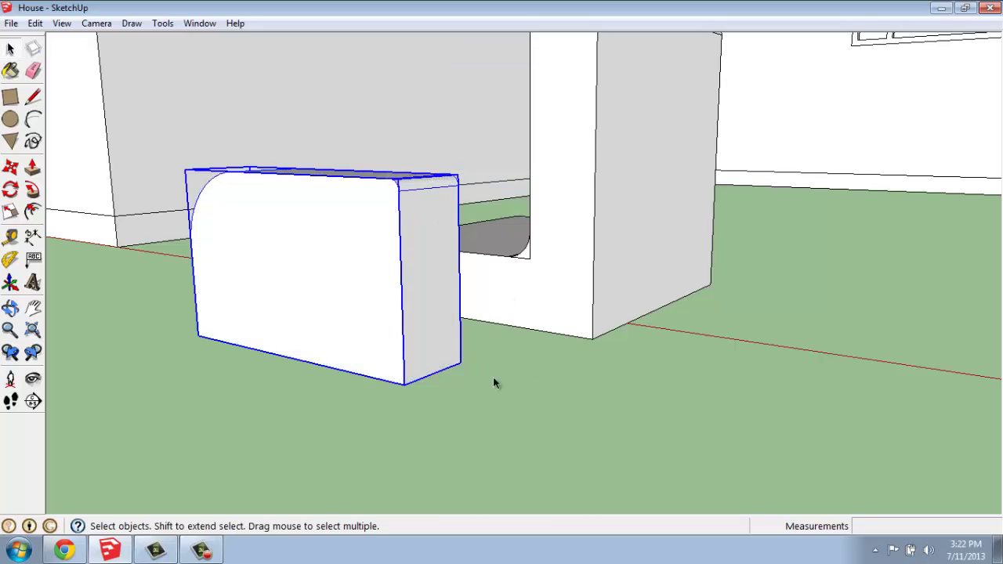
Step: Move the armrest group by its bottom back corner onto the matching bottom back corner of the chair's backrest
{"action": "scroll", "coordinate": [553, 343], "scroll_direction": "up", "scroll_amount": 3}
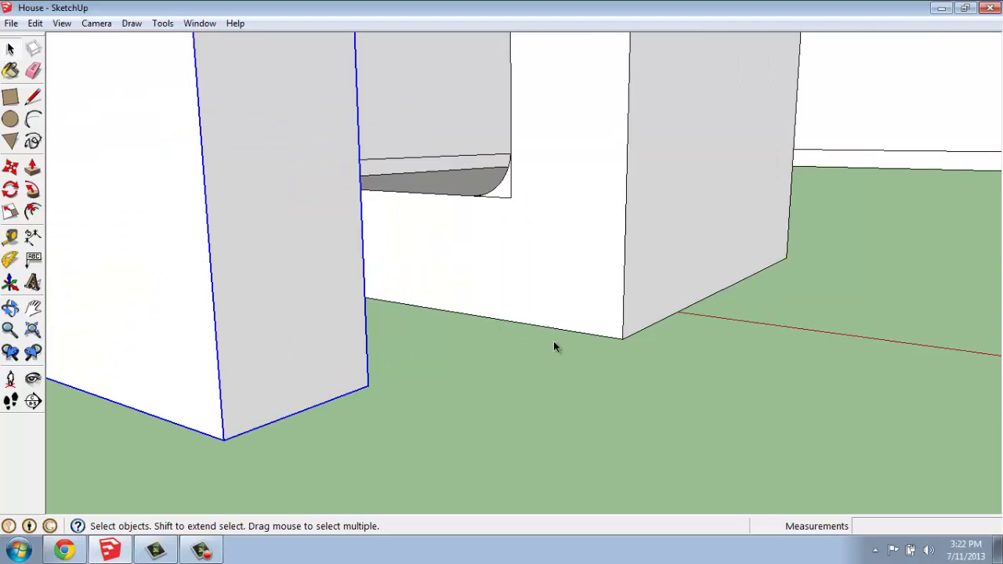
{"action": "left_click", "coordinate": [10, 167]}
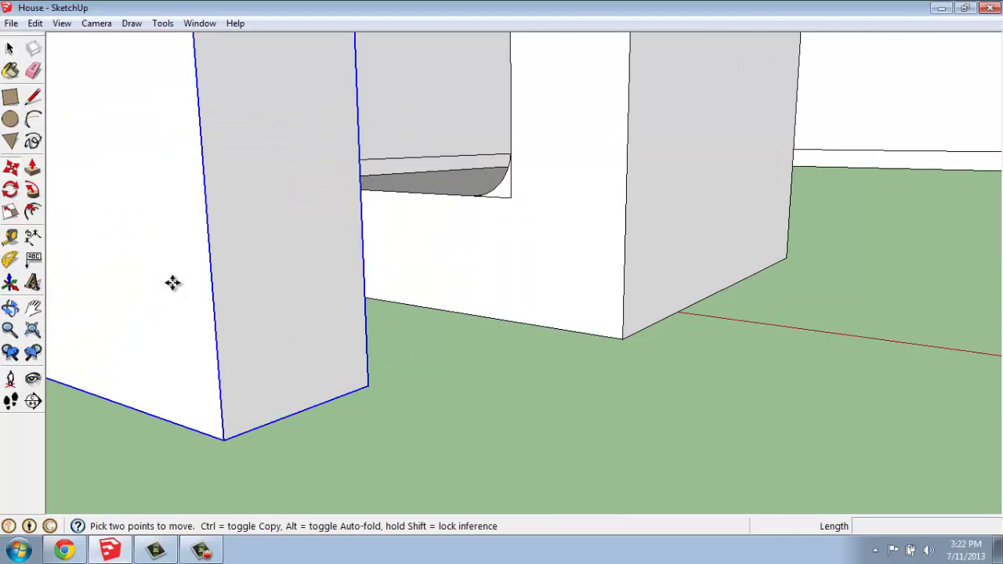
{"action": "left_click", "coordinate": [368, 387]}
{"action": "left_click", "coordinate": [622, 340]}
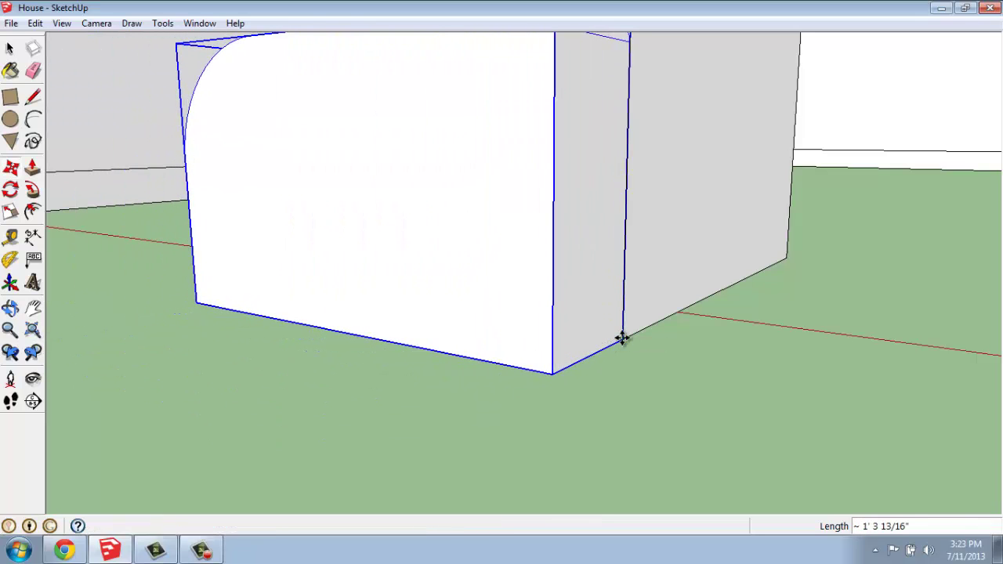
Step: Move the armrest group 6" straight down along the blue axis
{"action": "middle_click_drag", "start_coordinate": [218, 276], "coordinate": [773, 330]}
{"action": "middle_click_drag", "start_coordinate": [710, 416], "coordinate": [672, 387]}
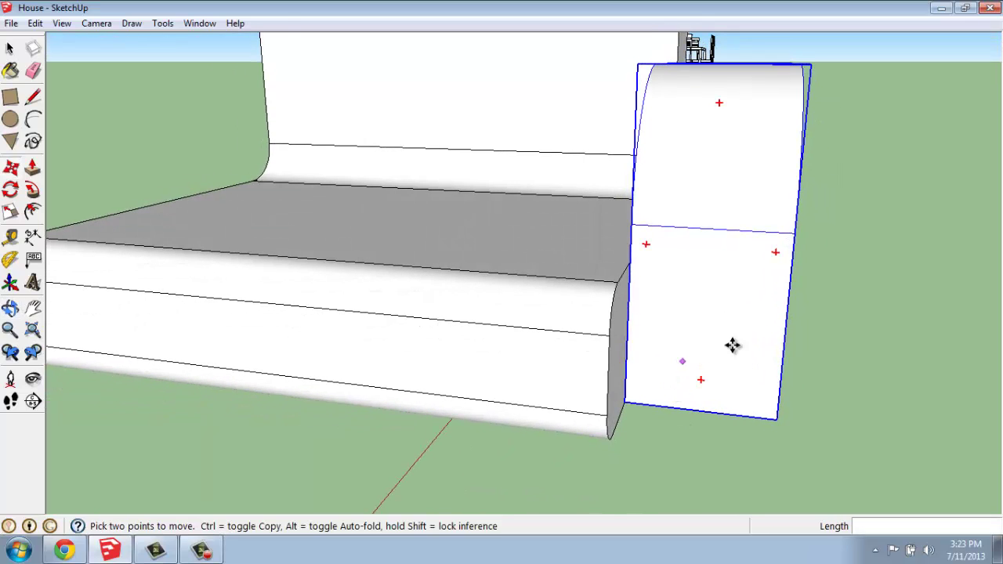
{"action": "middle_click_drag", "start_coordinate": [754, 265], "coordinate": [935, 335]}
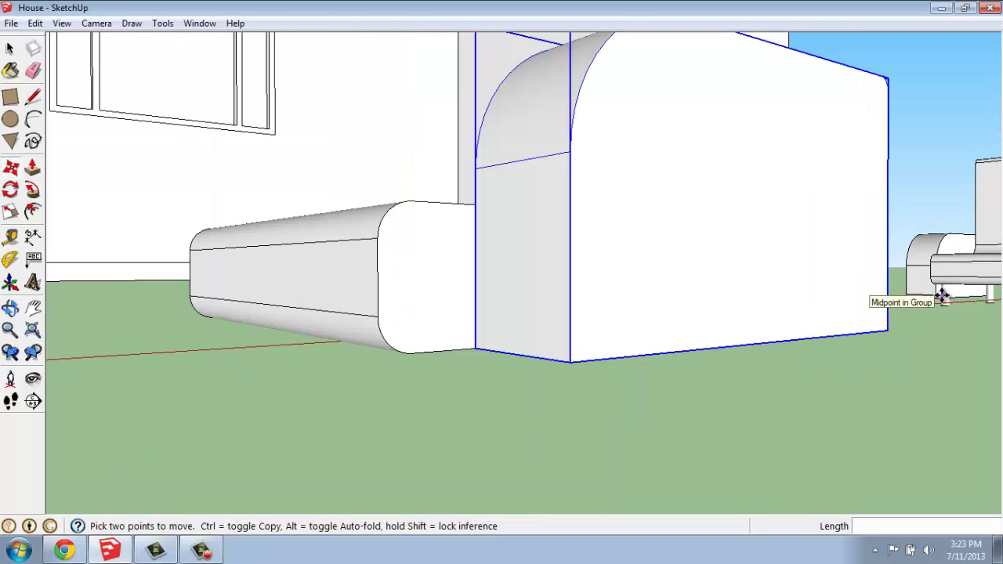
{"action": "middle_click_drag", "start_coordinate": [653, 197], "coordinate": [510, 186]}
{"action": "scroll", "coordinate": [564, 179], "scroll_direction": "down", "scroll_amount": 2}
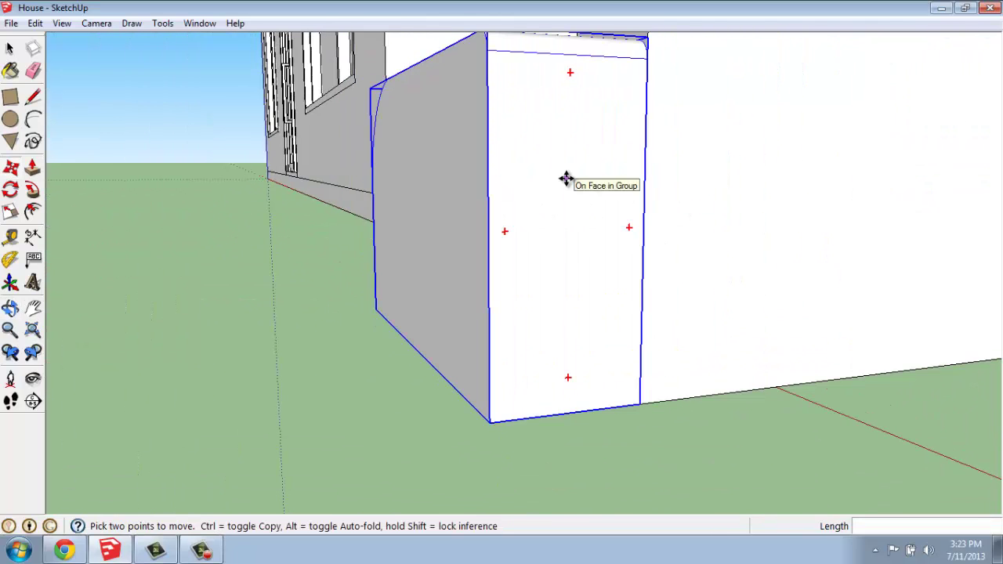
{"action": "left_click", "coordinate": [637, 404]}
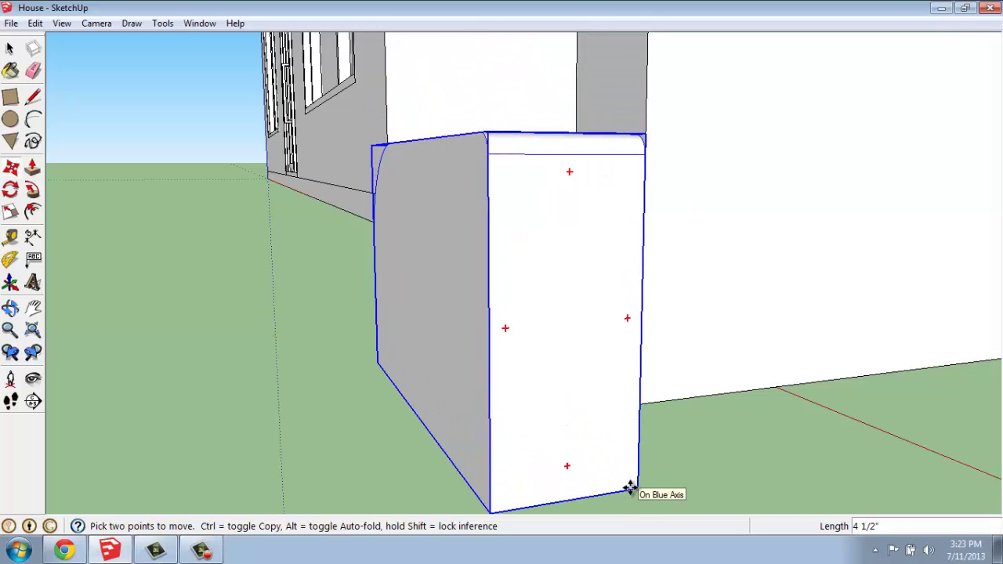
{"action": "type", "text": "6"}
{"action": "key", "text": "Return"}
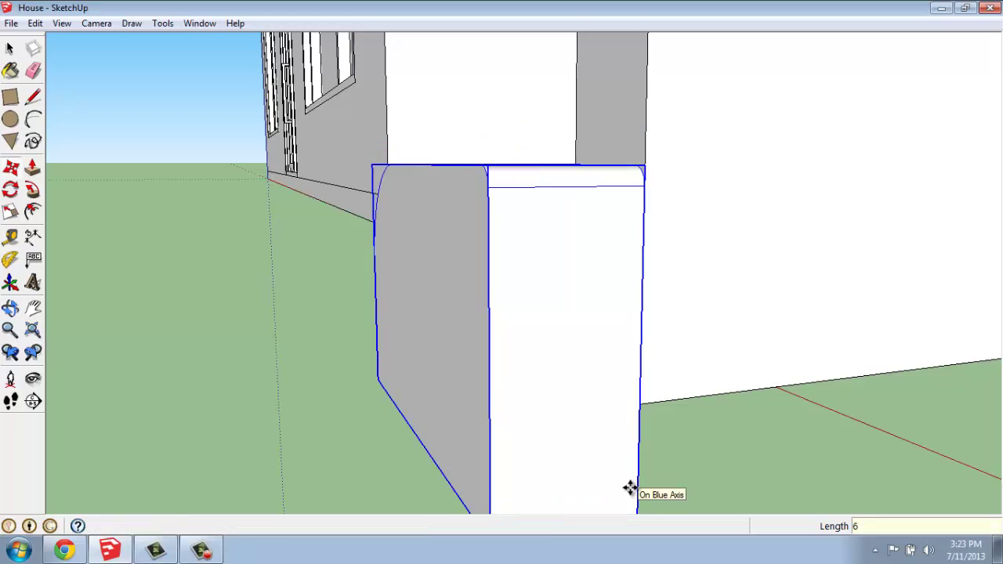
Step: Copy the armrest group 3'8" along the green axis to the opposite side of the seat and clear the selection
{"action": "middle_click_drag", "start_coordinate": [313, 376], "coordinate": [788, 434]}
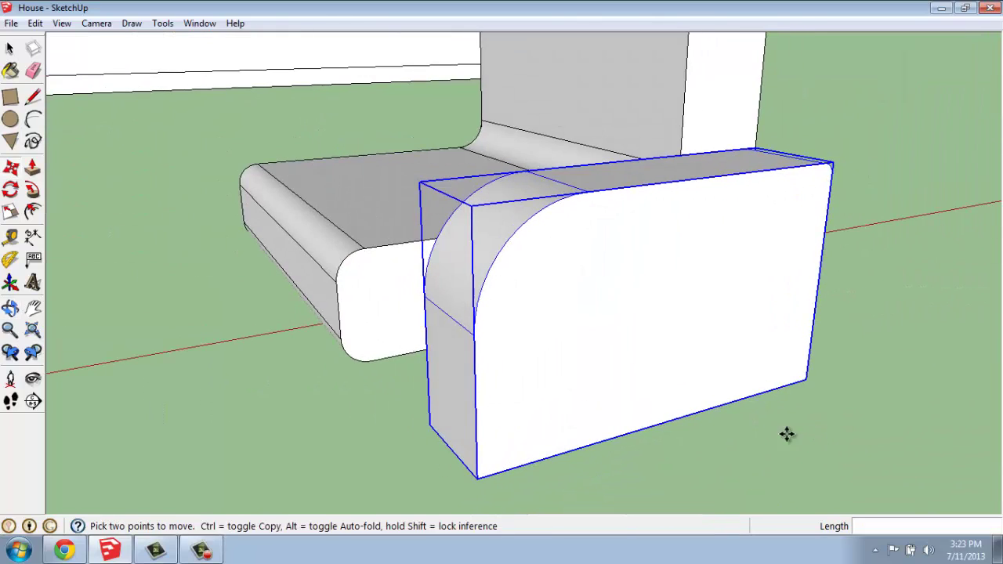
{"action": "middle_click_drag", "start_coordinate": [569, 384], "coordinate": [696, 239]}
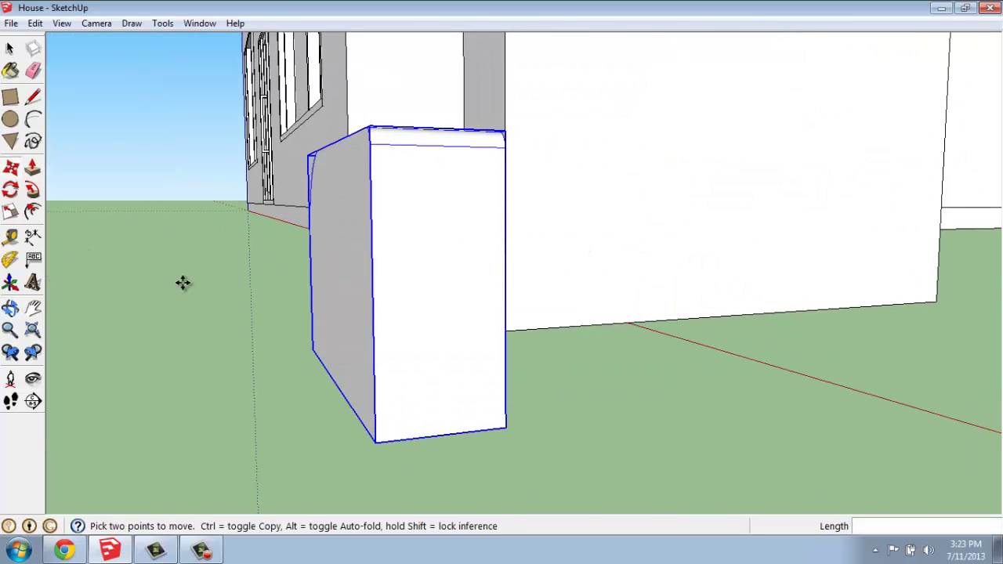
{"action": "middle_click_drag", "start_coordinate": [185, 283], "coordinate": [545, 159]}
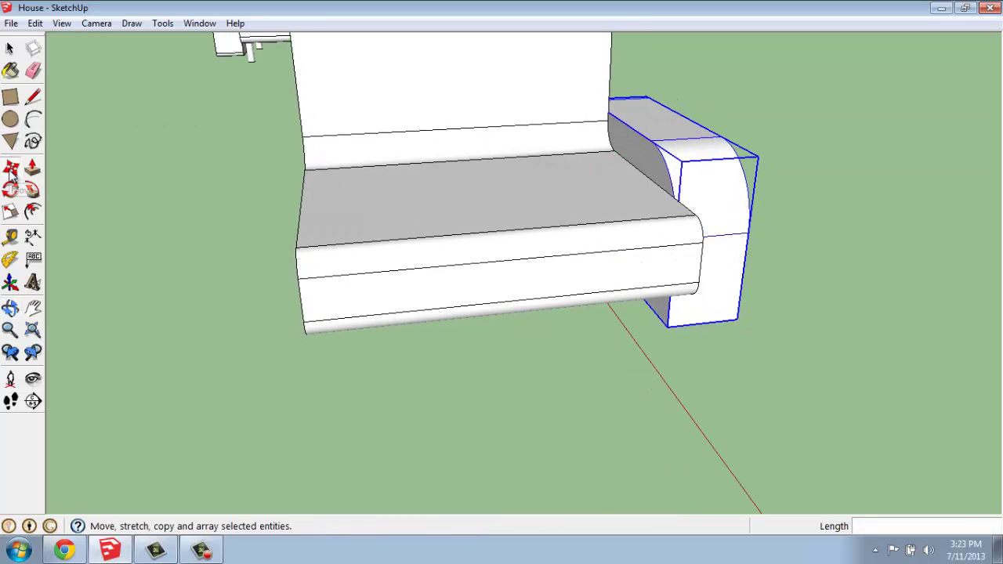
{"action": "key", "text": "ctrl"}
{"action": "left_click", "coordinate": [667, 328]}
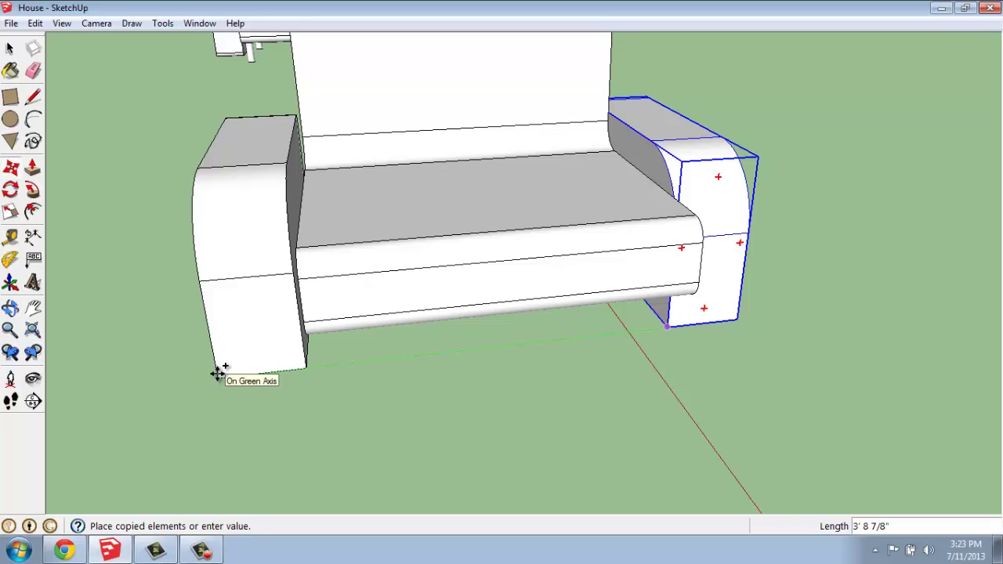
{"action": "left_click", "coordinate": [217, 373]}
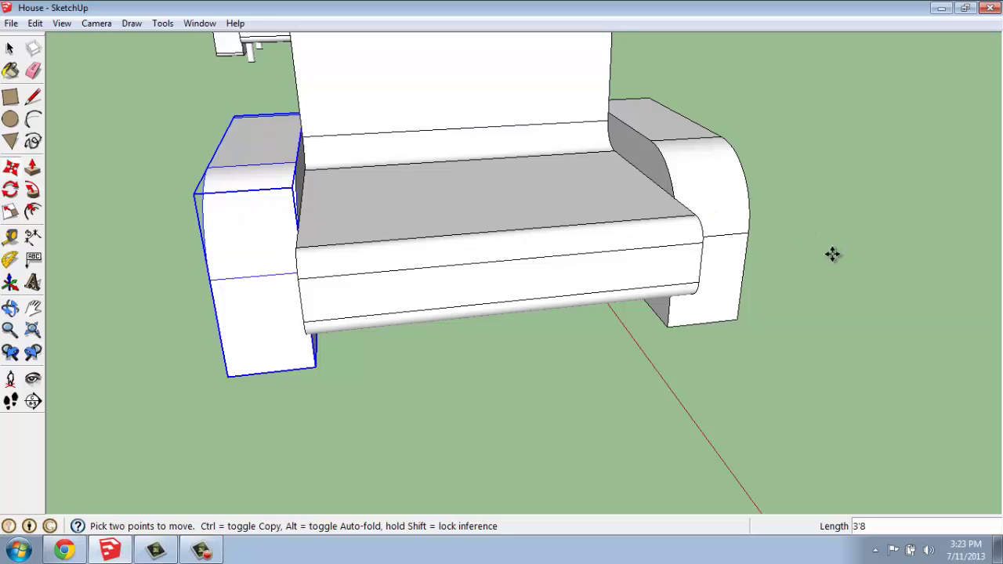
{"action": "left_click", "coordinate": [10, 50]}
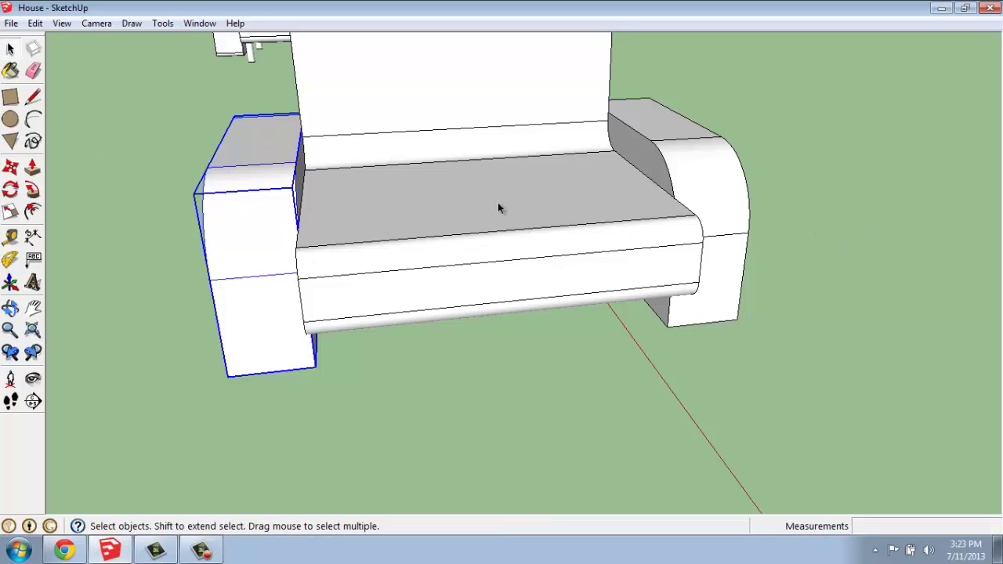
{"action": "left_click", "coordinate": [466, 439]}
Step: Open the original armrest group, extend its bottom face 6" downward with Push/Pull, and close the group
{"action": "middle_click_drag", "start_coordinate": [467, 439], "coordinate": [504, 148]}
{"action": "scroll", "coordinate": [660, 353], "scroll_direction": "up", "scroll_amount": 3}
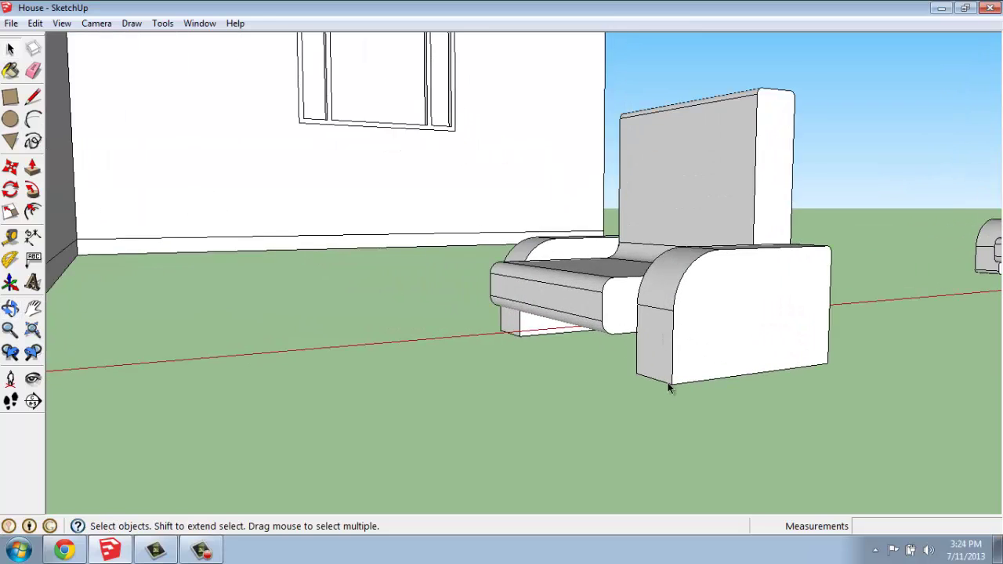
{"action": "middle_click_drag", "start_coordinate": [668, 387], "coordinate": [686, 261]}
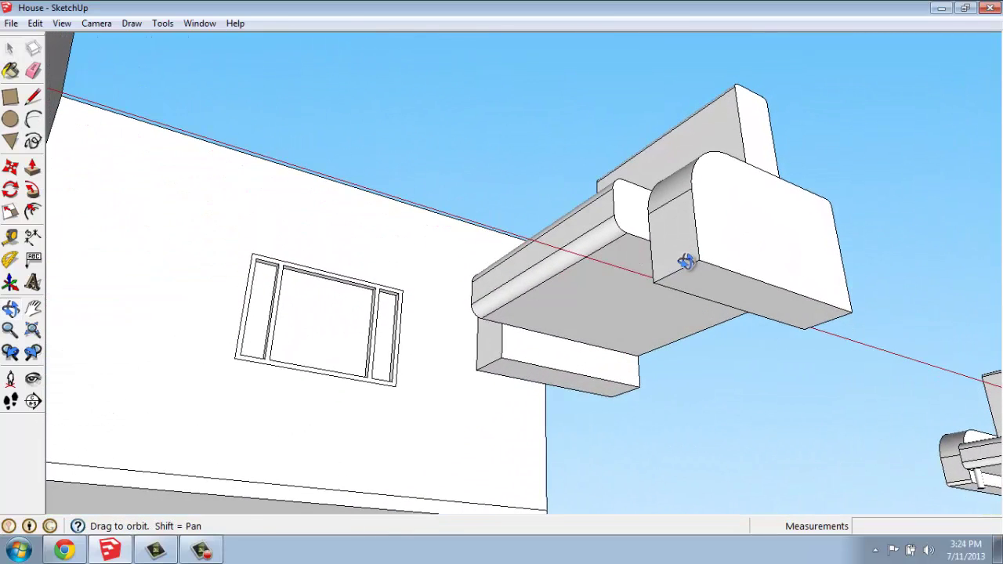
{"action": "double_click", "coordinate": [717, 277]}
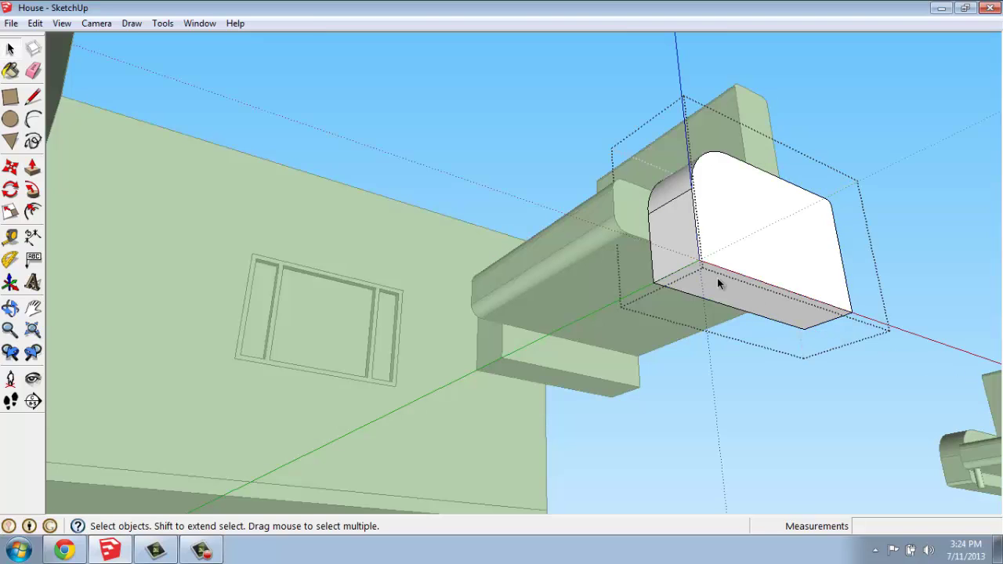
{"action": "left_click", "coordinate": [32, 166]}
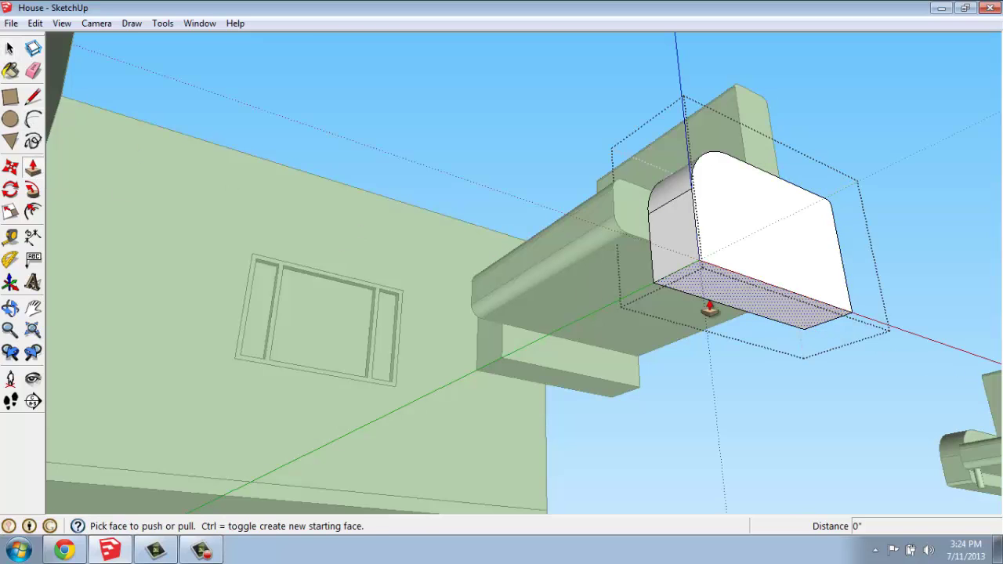
{"action": "left_click_drag", "start_coordinate": [716, 295], "coordinate": [722, 385]}
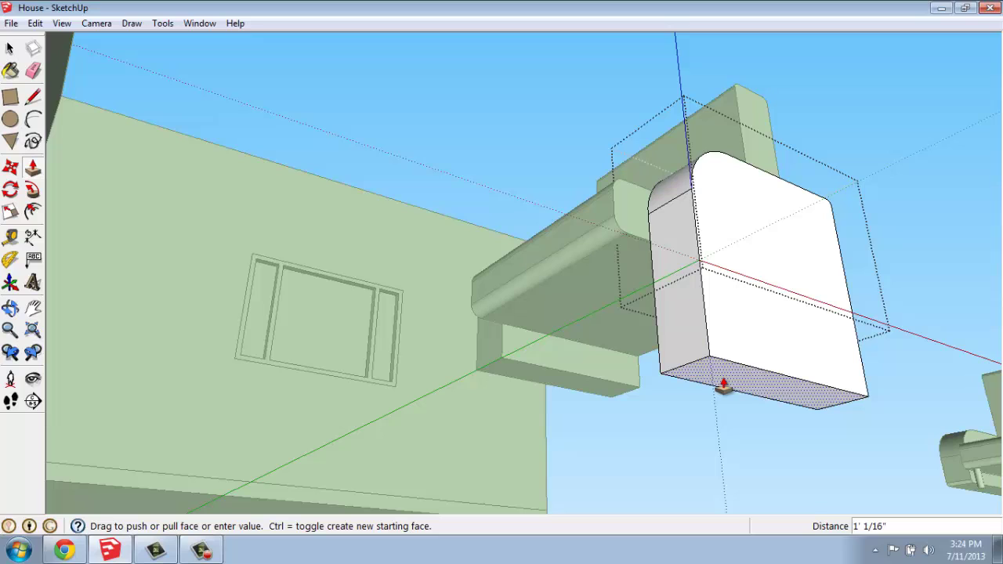
{"action": "key", "text": "Return"}
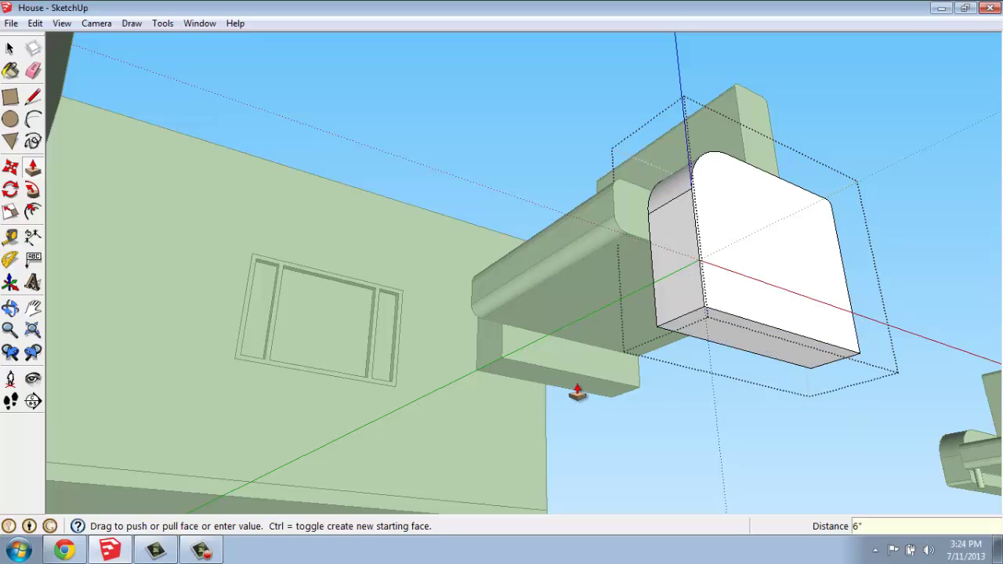
{"action": "key", "text": "space"}
{"action": "left_click", "coordinate": [613, 447]}
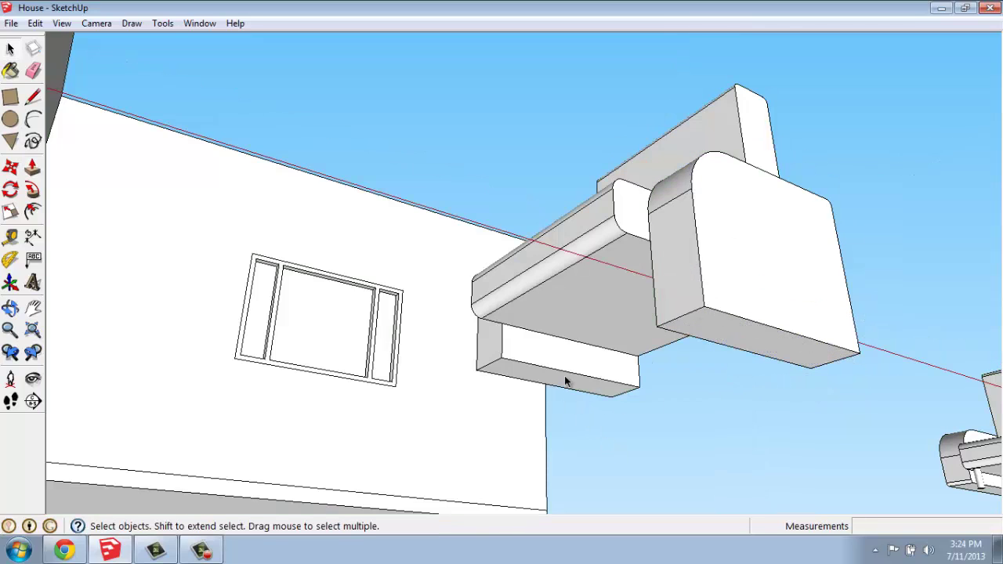
Step: Open the copied armrest group and pull its underside down 6" with Push/Pull
{"action": "double_click", "coordinate": [564, 376]}
{"action": "left_click", "coordinate": [33, 165]}
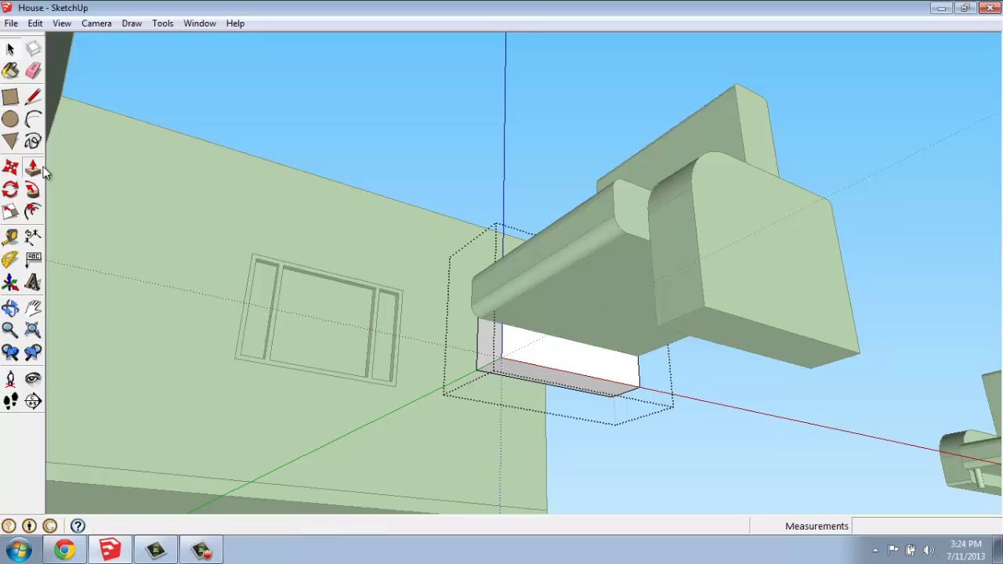
{"action": "left_click_drag", "start_coordinate": [524, 375], "coordinate": [515, 425]}
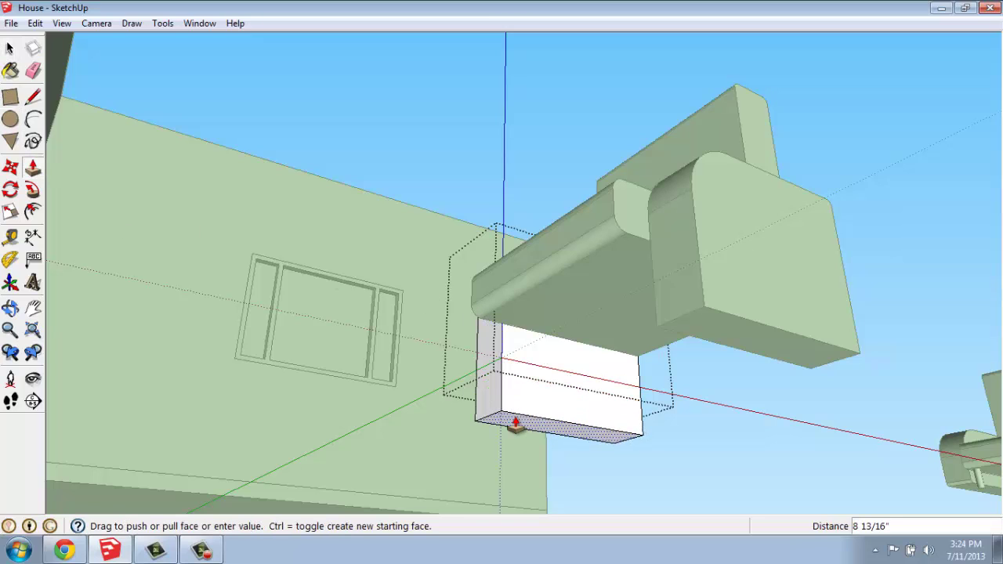
{"action": "type", "text": "6"}
{"action": "key", "text": "Return"}
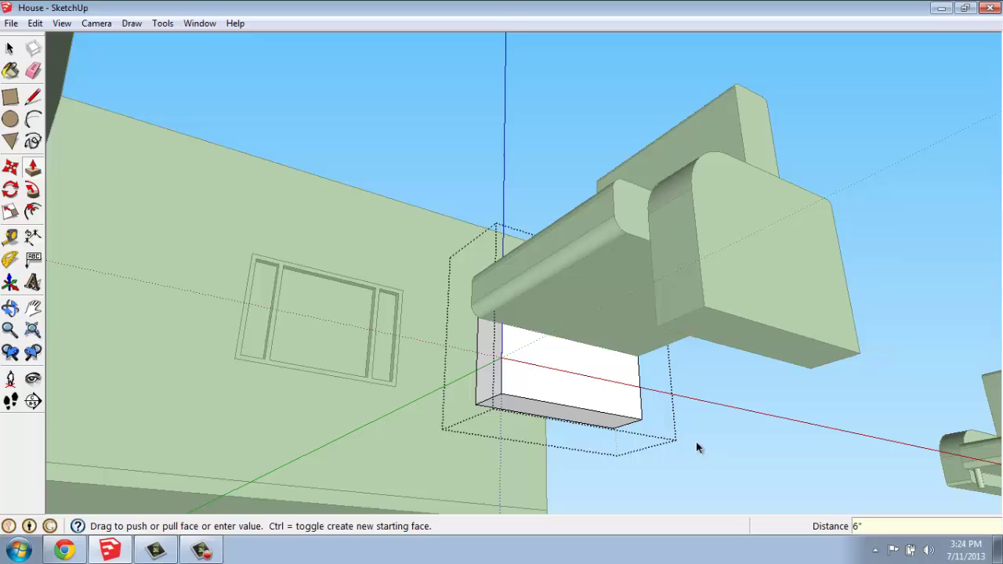
{"action": "key", "text": "space"}
{"action": "middle_click_drag", "start_coordinate": [533, 230], "coordinate": [603, 392]}
{"action": "scroll", "coordinate": [729, 286], "scroll_direction": "down", "scroll_amount": 1}
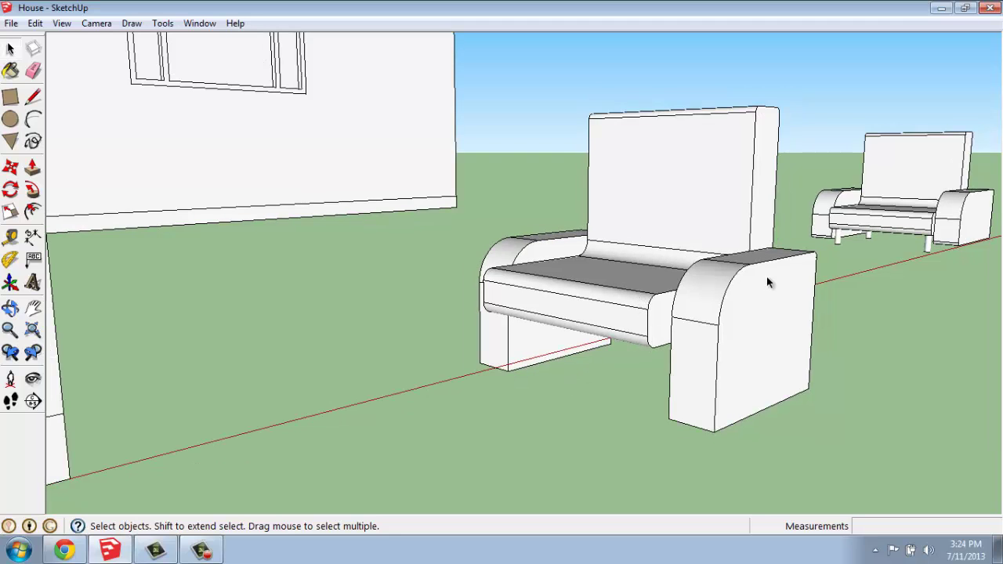
{"action": "scroll", "coordinate": [880, 284], "scroll_direction": "up", "scroll_amount": 1}
{"action": "middle_click_drag", "start_coordinate": [743, 246], "coordinate": [792, 287]}
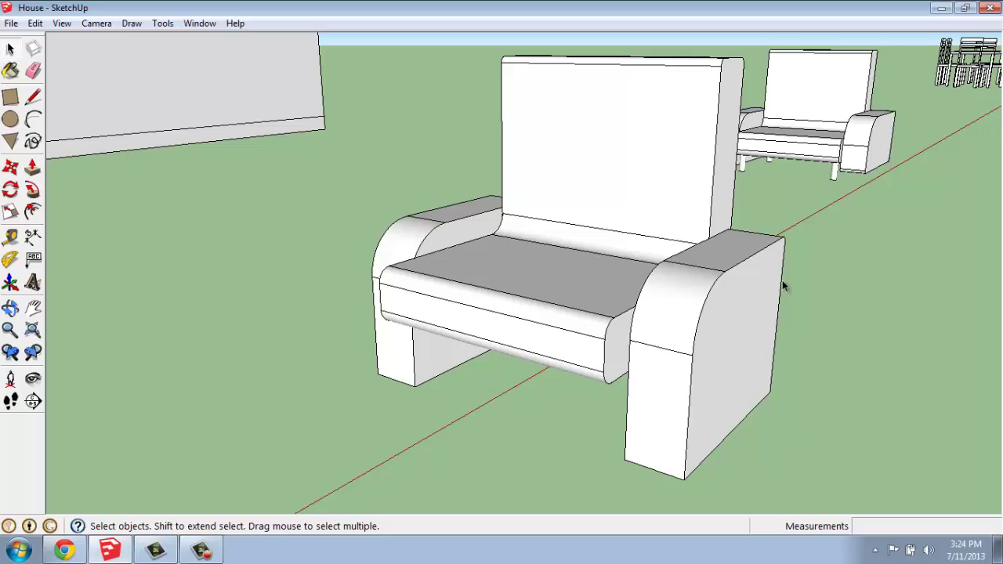